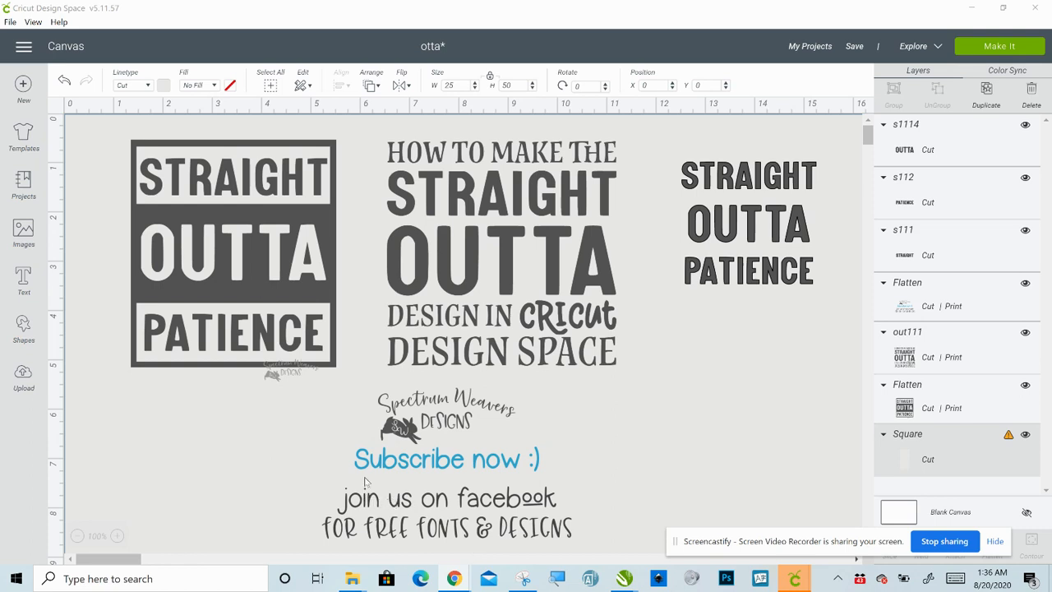
# Shrink the Subscribe now graphic to about 2.9 in wide and move it to the canvas's lower-right area
pyautogui.moveTo(366, 463); pyautogui.dragTo(417, 467)
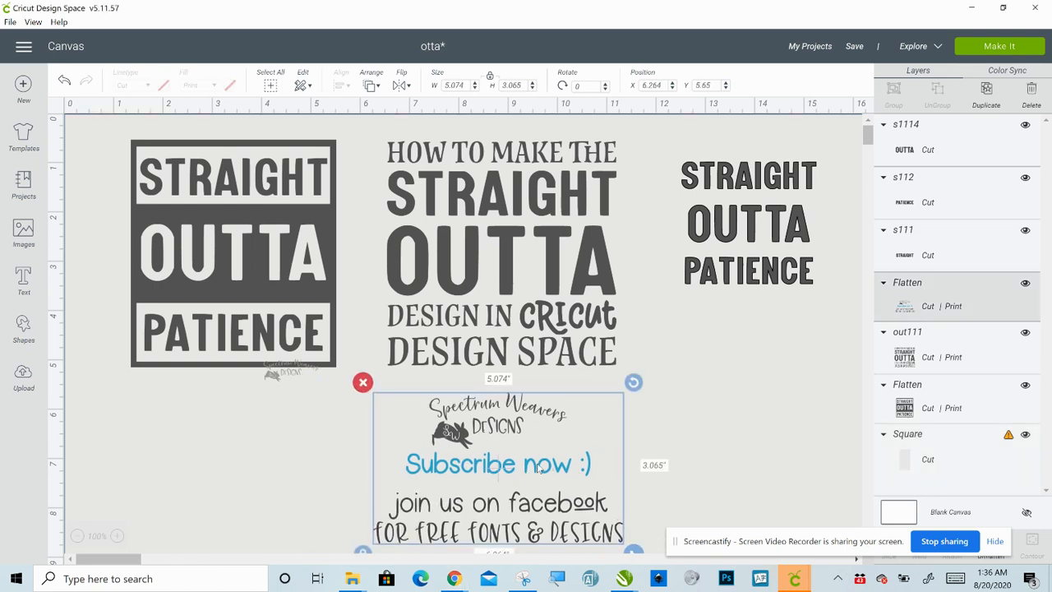
pyautogui.moveTo(540, 470); pyautogui.dragTo(542, 449)
pyautogui.moveTo(635, 535); pyautogui.dragTo(534, 465)
pyautogui.moveTo(518, 420); pyautogui.dragTo(833, 473)
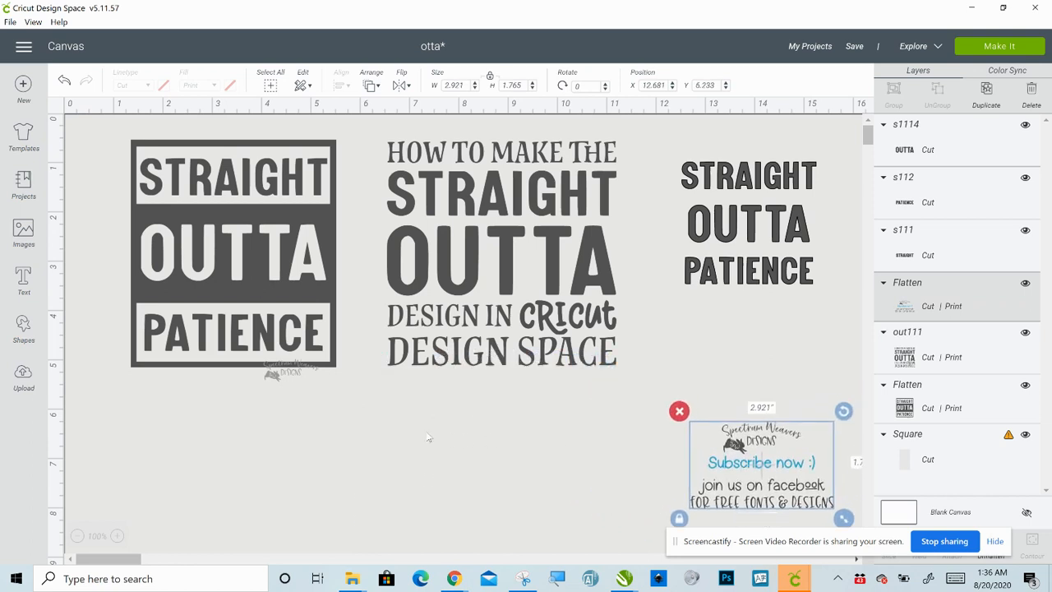
# Delete the large background square and the How to Make title graphic, and move the framed sample to the canvas's upper-left corner
pyautogui.click(428, 437)
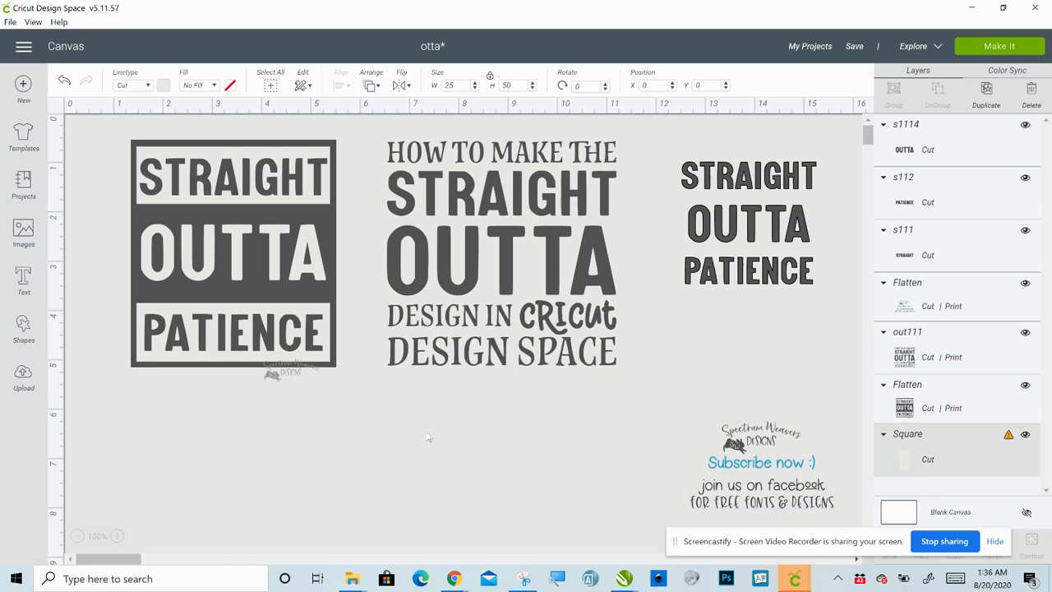
pyautogui.press('Delete')
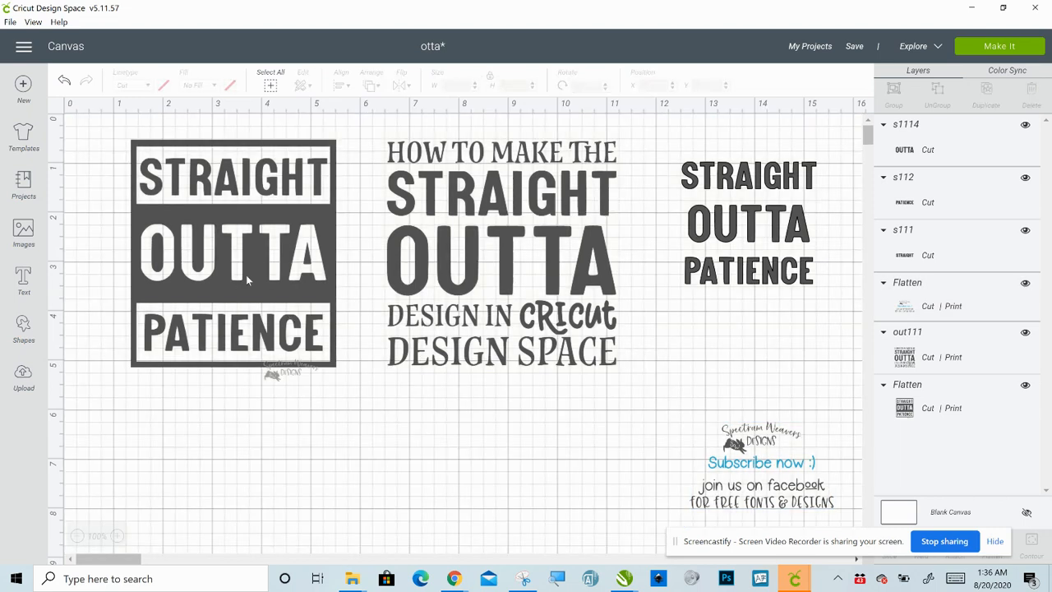
pyautogui.moveTo(247, 281); pyautogui.dragTo(186, 260)
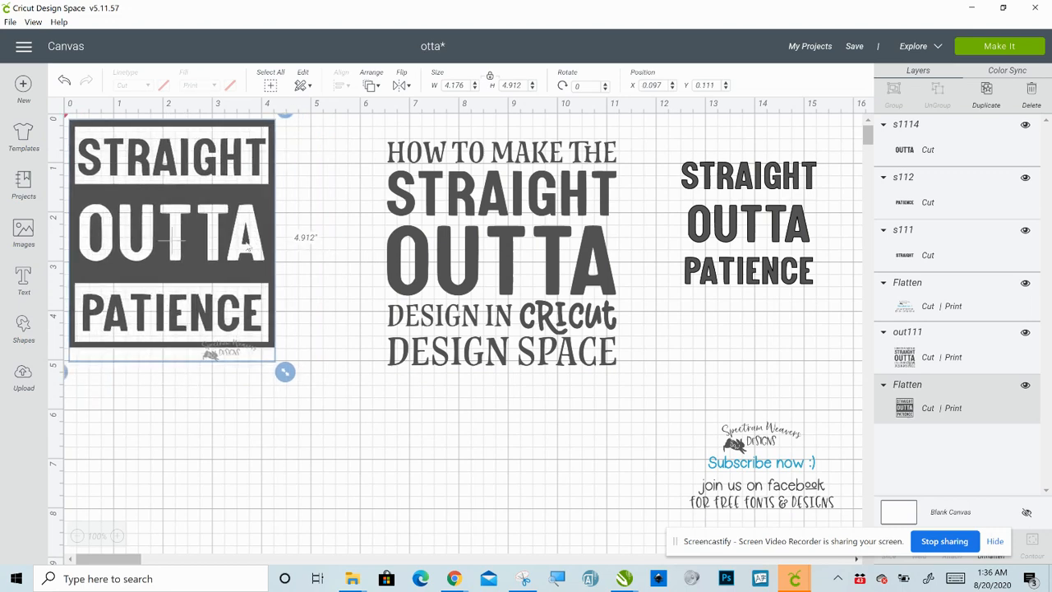
pyautogui.click(425, 249)
pyautogui.press('Delete')
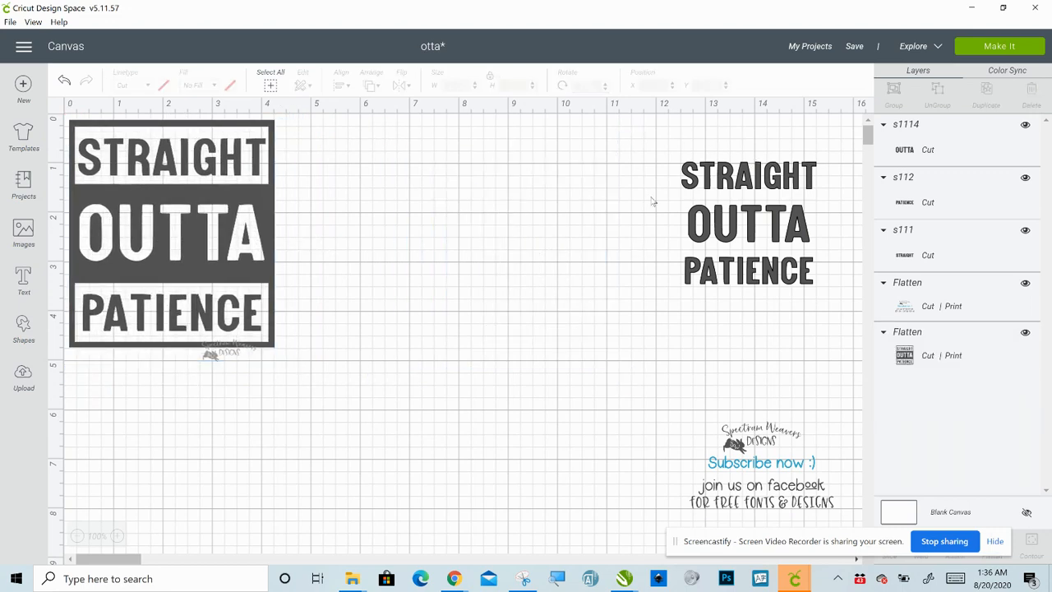
# Move the three separate words STRAIGHT, OUTTA and PATIENCE together to just below the framed sample
pyautogui.moveTo(627, 144); pyautogui.dragTo(825, 322)
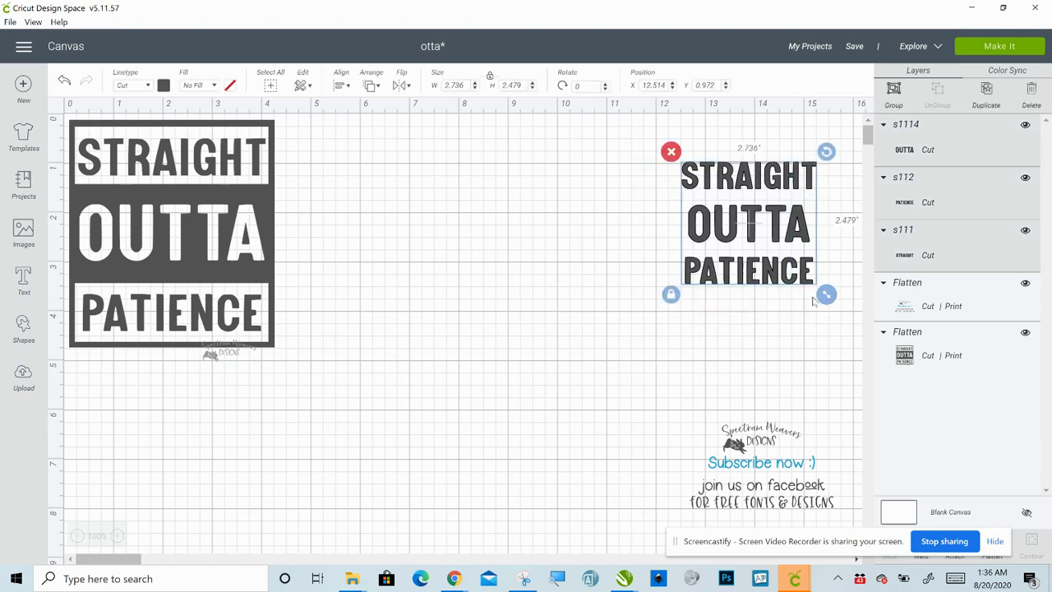
pyautogui.moveTo(796, 283); pyautogui.dragTo(257, 505)
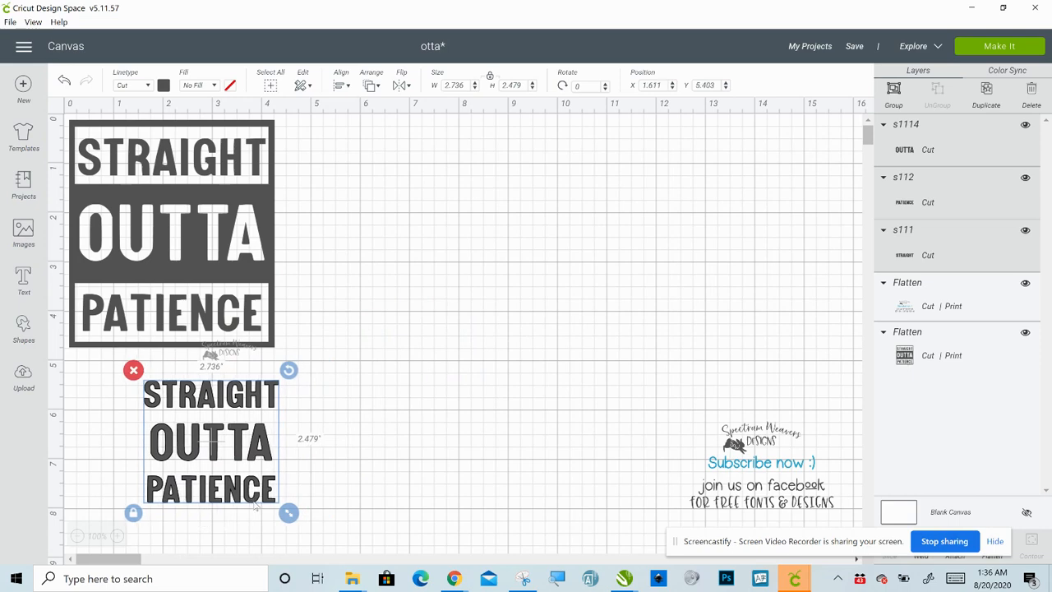
pyautogui.click(440, 465)
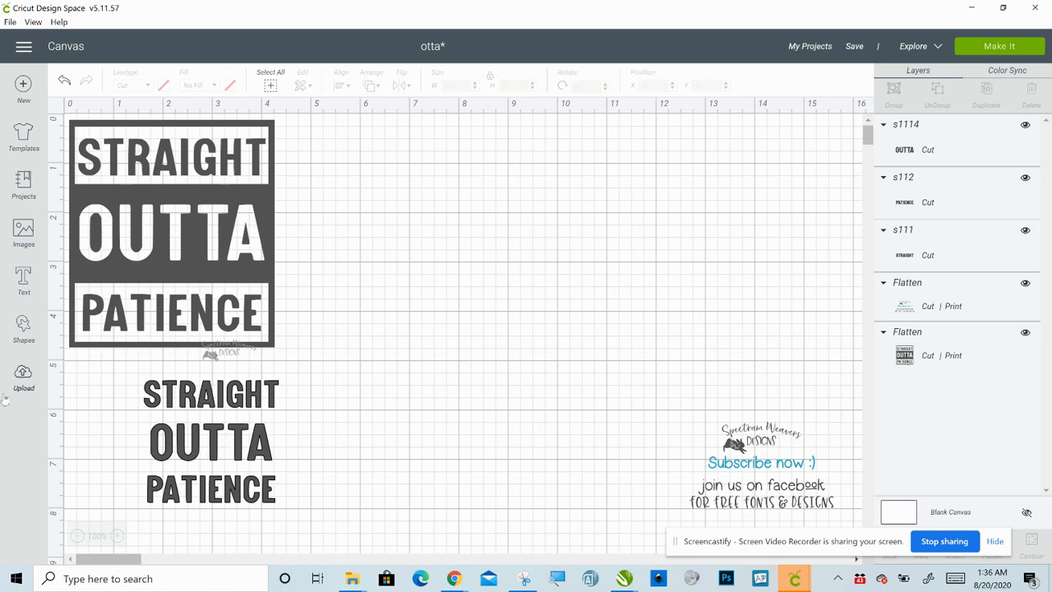
# Create three 3.111 in squares, duplicating one of them, and set two aside on the canvas's far right
pyautogui.click(23, 325)
pyautogui.click(78, 235)
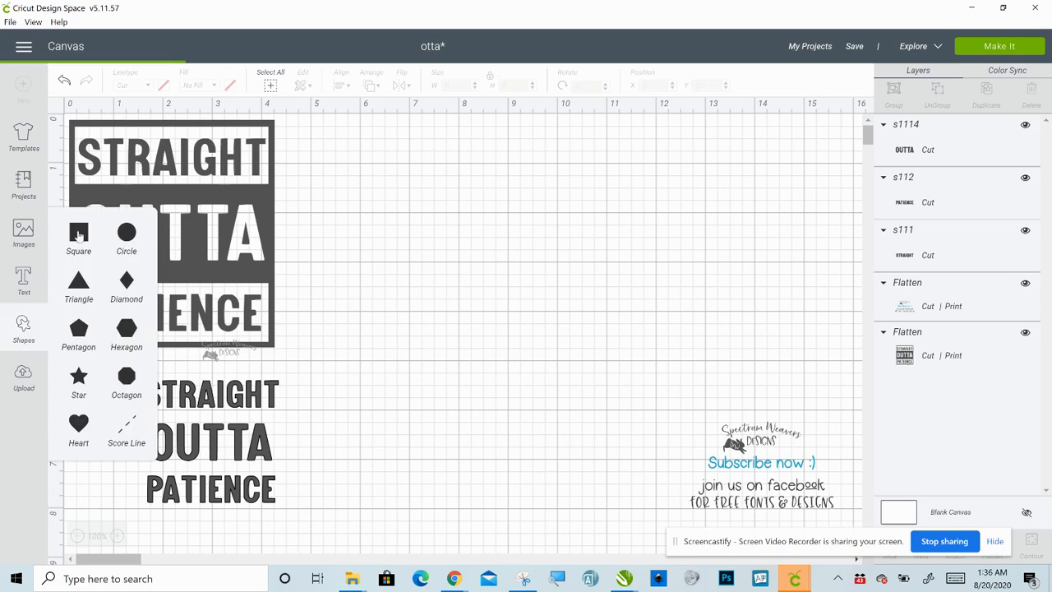
pyautogui.click(78, 236)
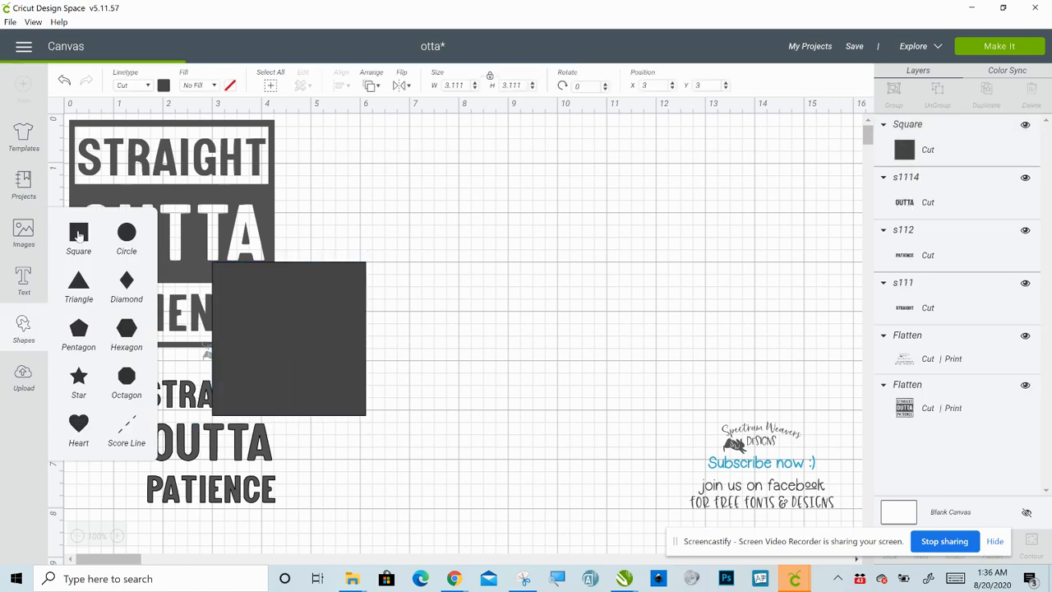
pyautogui.moveTo(286, 324); pyautogui.dragTo(503, 192)
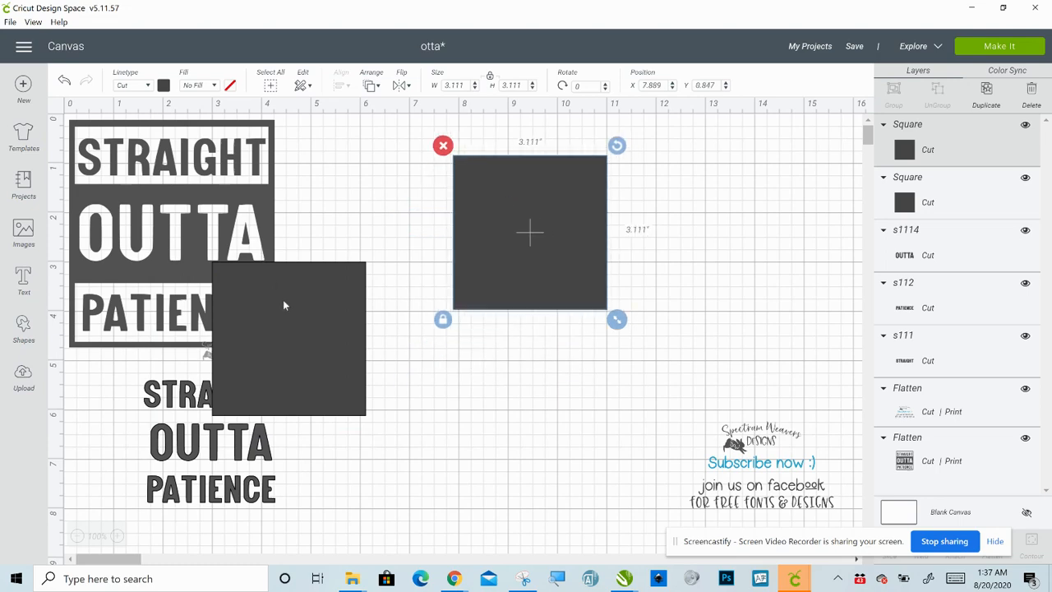
pyautogui.click(986, 90)
pyautogui.moveTo(576, 234); pyautogui.dragTo(796, 217)
pyautogui.moveTo(485, 230); pyautogui.dragTo(696, 219)
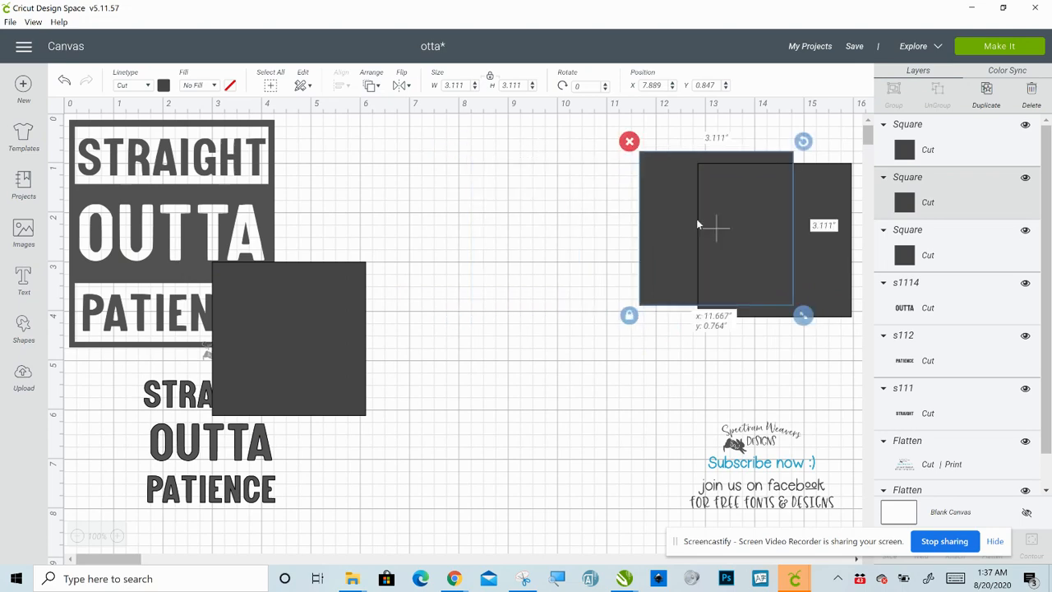
# Move the remaining square beside the framed sample and resize it freely to about 3.13 by 3.15 in
pyautogui.click(297, 318)
pyautogui.moveTo(309, 318); pyautogui.dragTo(472, 241)
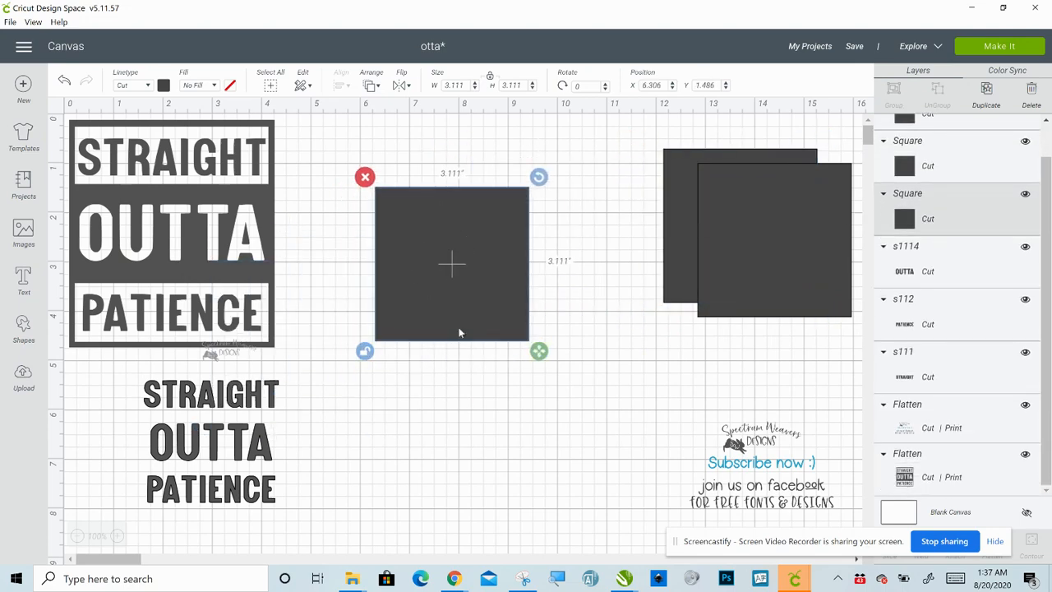
pyautogui.moveTo(452, 297); pyautogui.dragTo(417, 239)
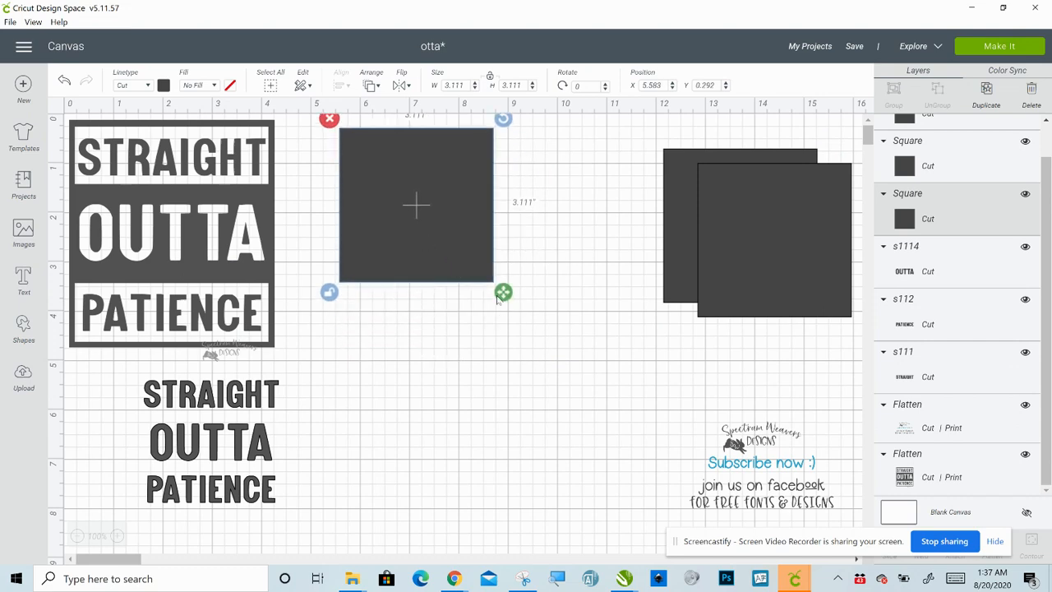
pyautogui.moveTo(497, 300); pyautogui.dragTo(503, 301)
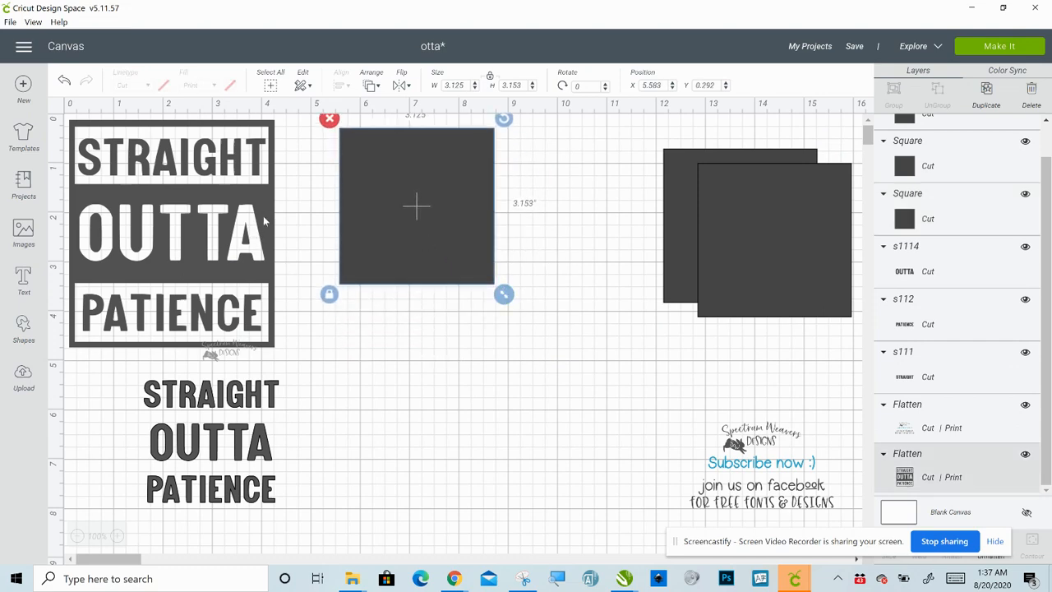
# Unflatten the framed sample into separate artwork and logo layers
pyautogui.click(264, 220)
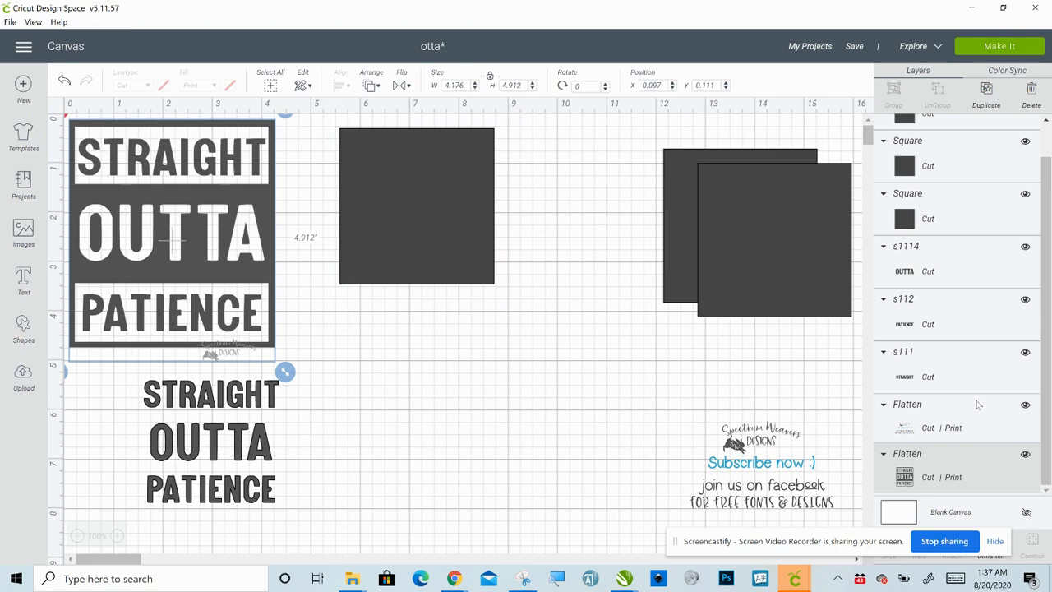
pyautogui.click(895, 537)
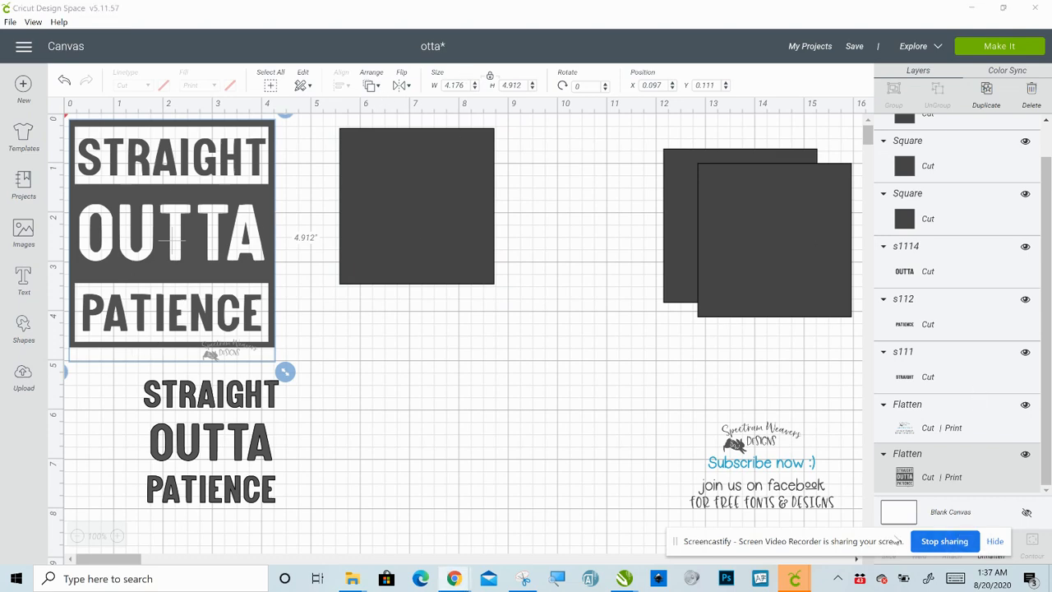
pyautogui.press('Delete')
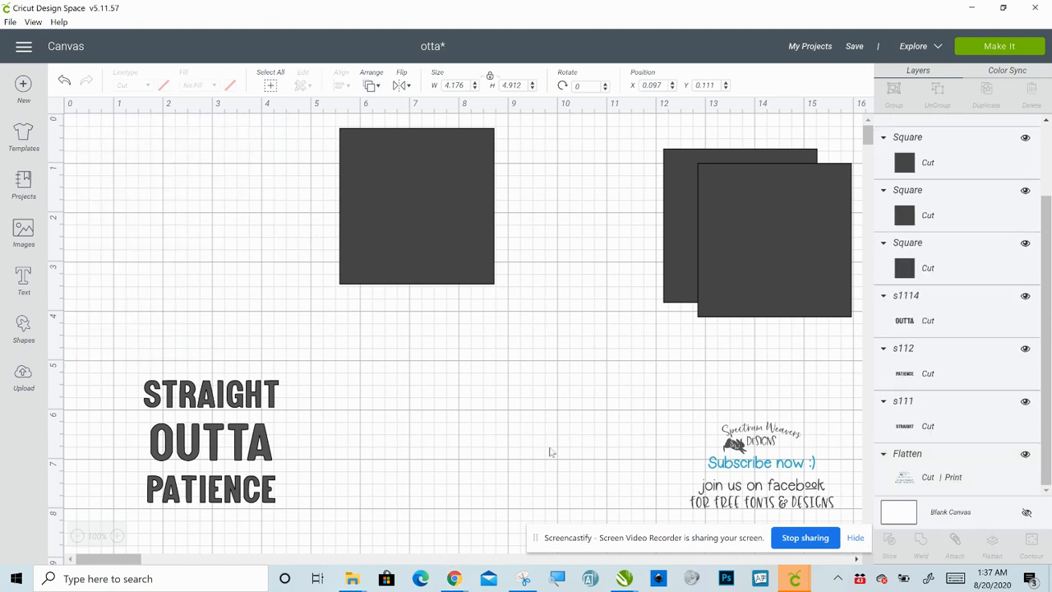
pyautogui.hotkey('ctrl', 'z')
pyautogui.hotkey('ctrl', 'z')
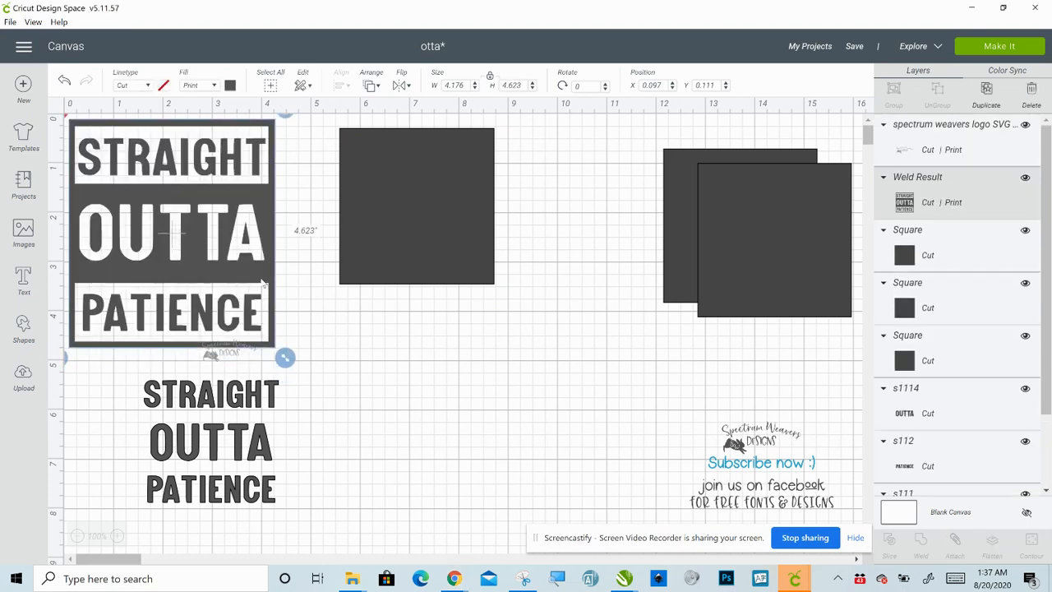
# Place the square over the framed sample and stretch it without fixed proportions to match the outer frame, about 4.58 in high
pyautogui.click(455, 216)
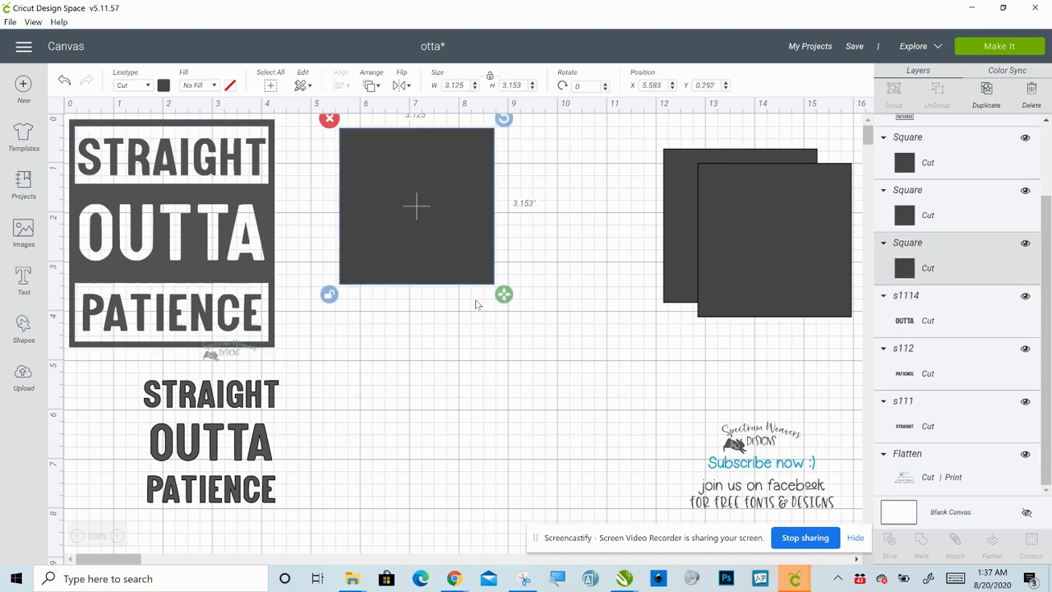
pyautogui.click(260, 197)
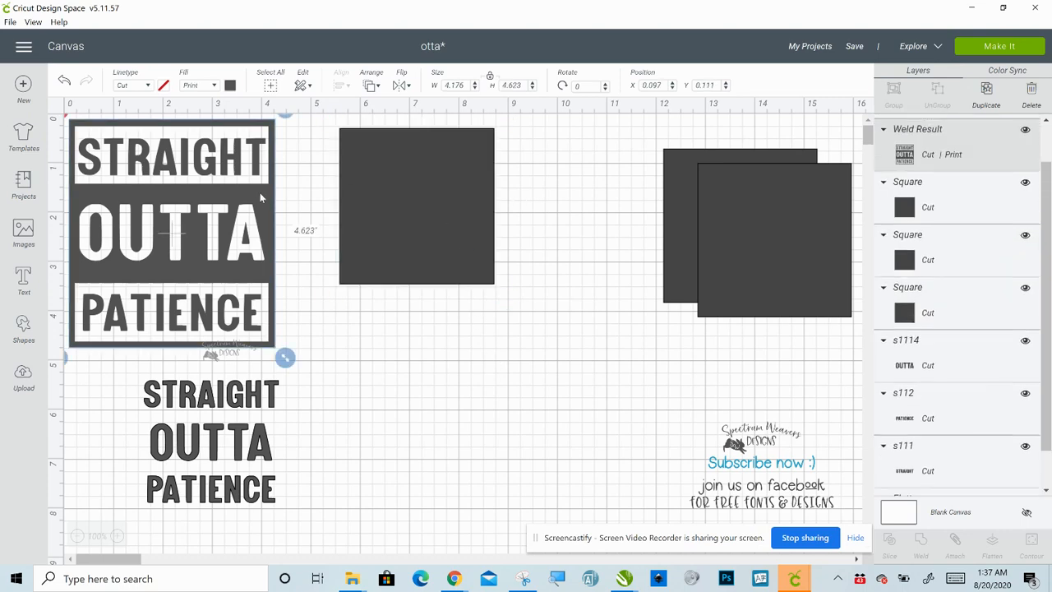
pyautogui.click(436, 235)
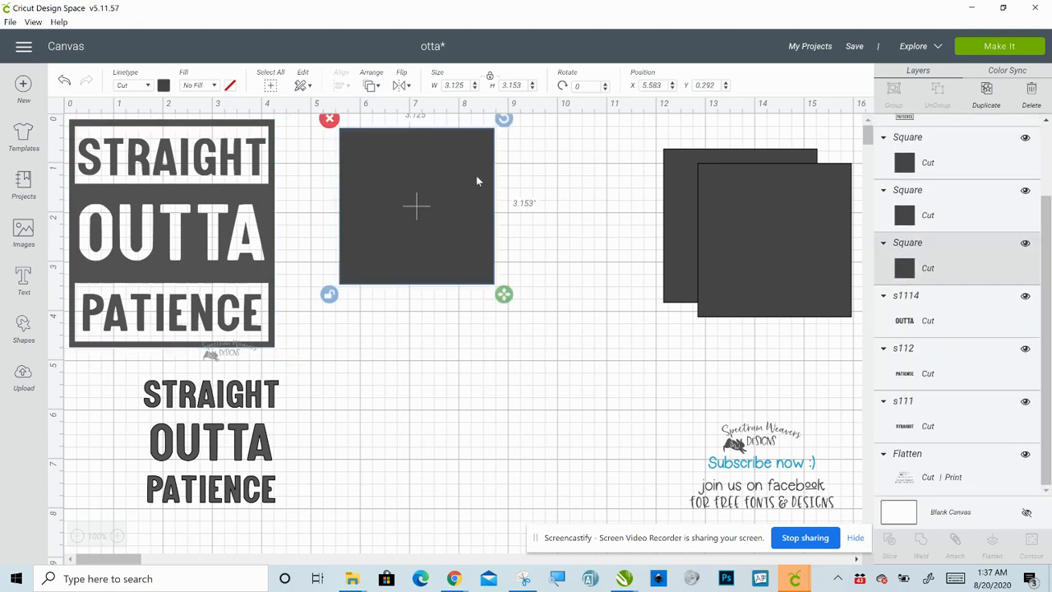
pyautogui.click(490, 78)
pyautogui.moveTo(449, 168); pyautogui.dragTo(181, 160)
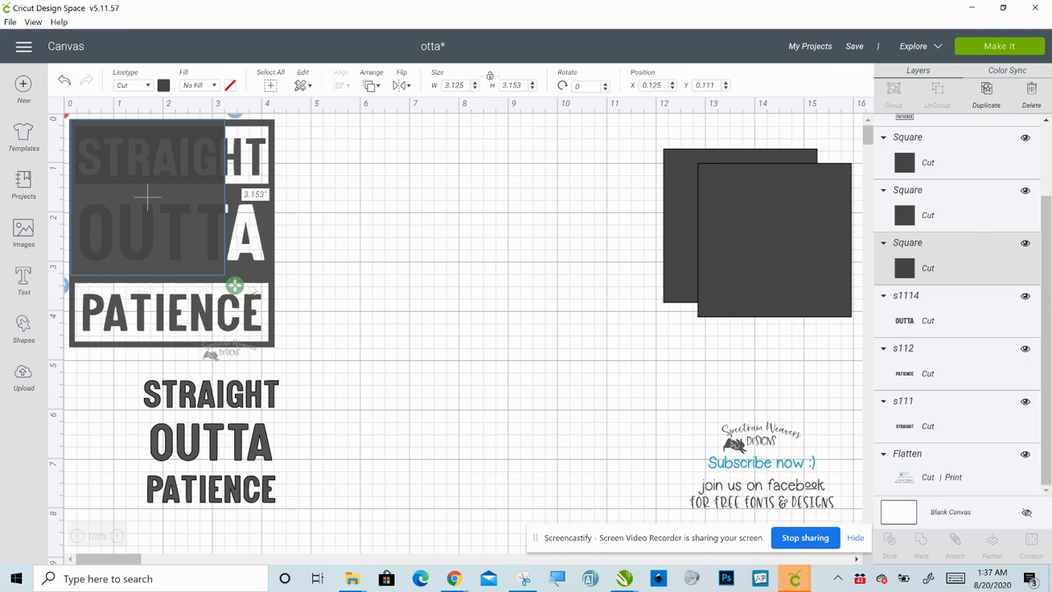
pyautogui.moveTo(240, 302); pyautogui.dragTo(285, 358)
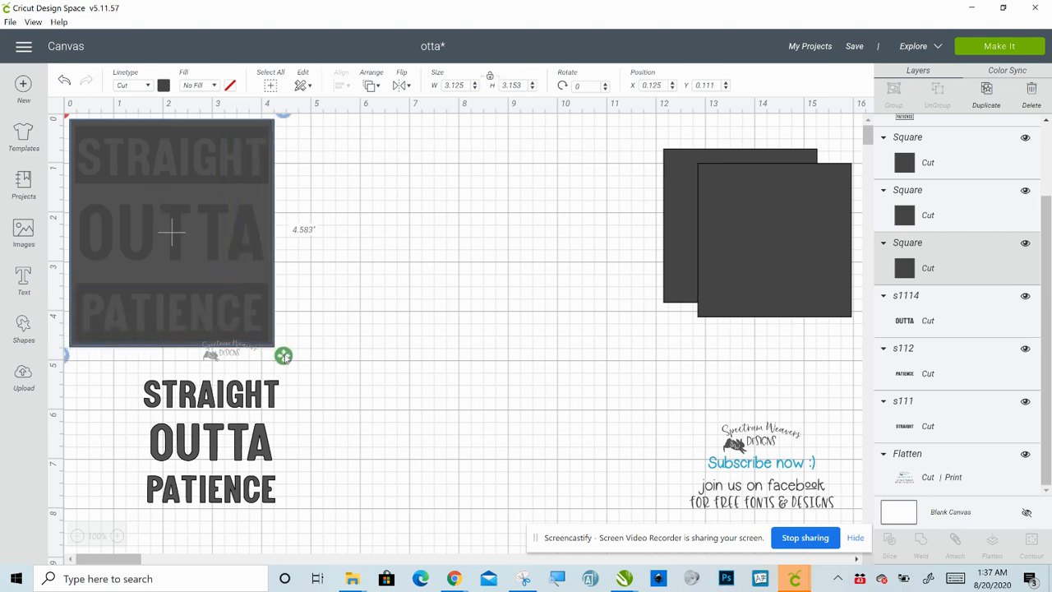
# Shift the framed sample slightly down and right, and move the stretched square into the open middle of the canvas
pyautogui.moveTo(183, 202)
pyautogui.mouseDown()
pyautogui.moveTo(402, 208)
pyautogui.moveTo(199, 212)
pyautogui.mouseUp()
pyautogui.moveTo(235, 120); pyautogui.dragTo(554, 161)
pyautogui.click(673, 336)
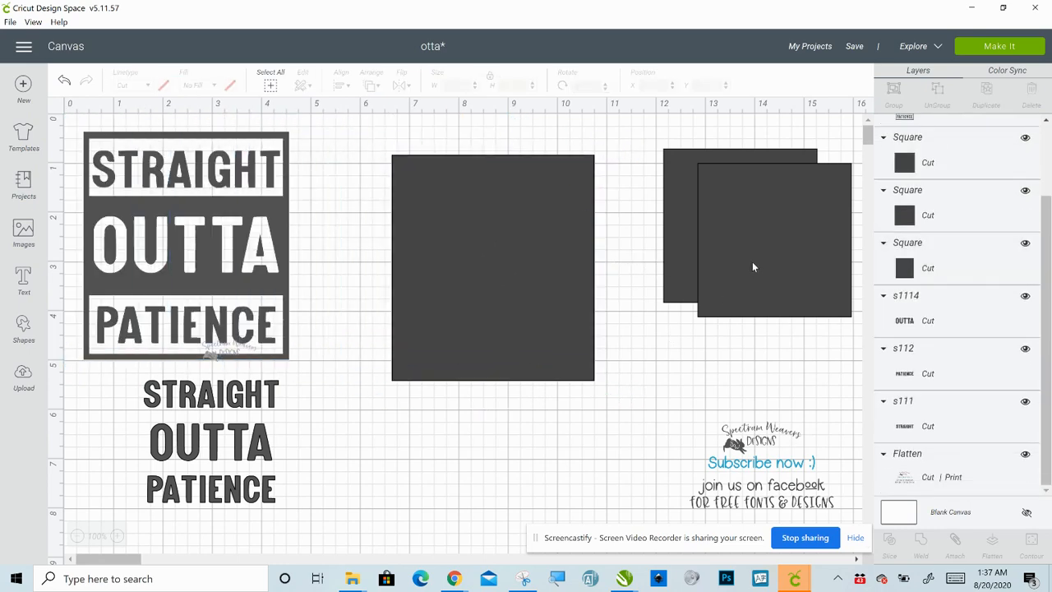
# Recolour the rightmost small square light grey and place it over the large dark square, near its upper-left corner
pyautogui.click(752, 261)
pyautogui.click(164, 85)
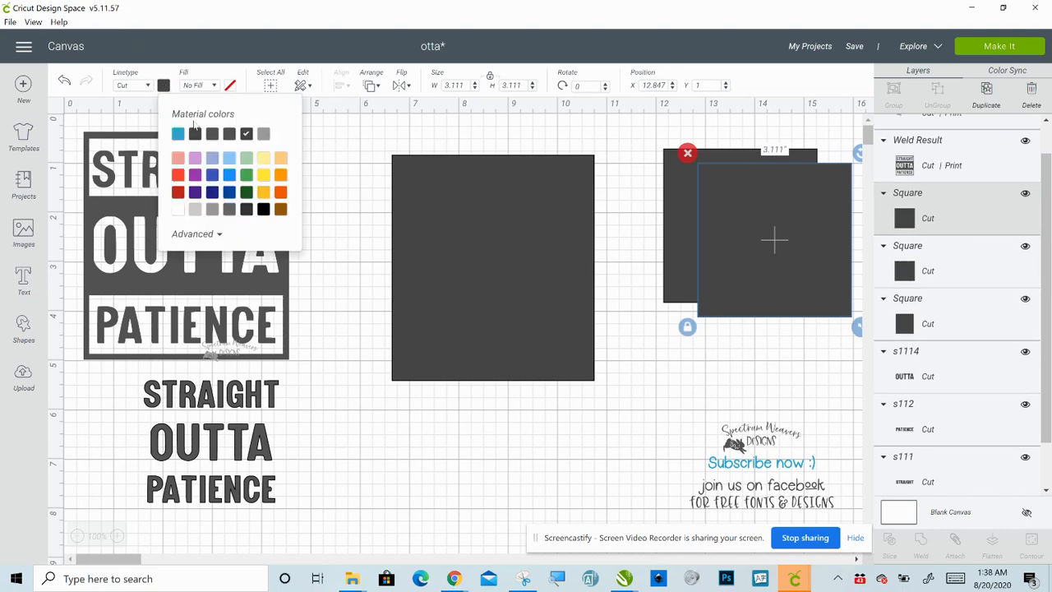
pyautogui.click(263, 133)
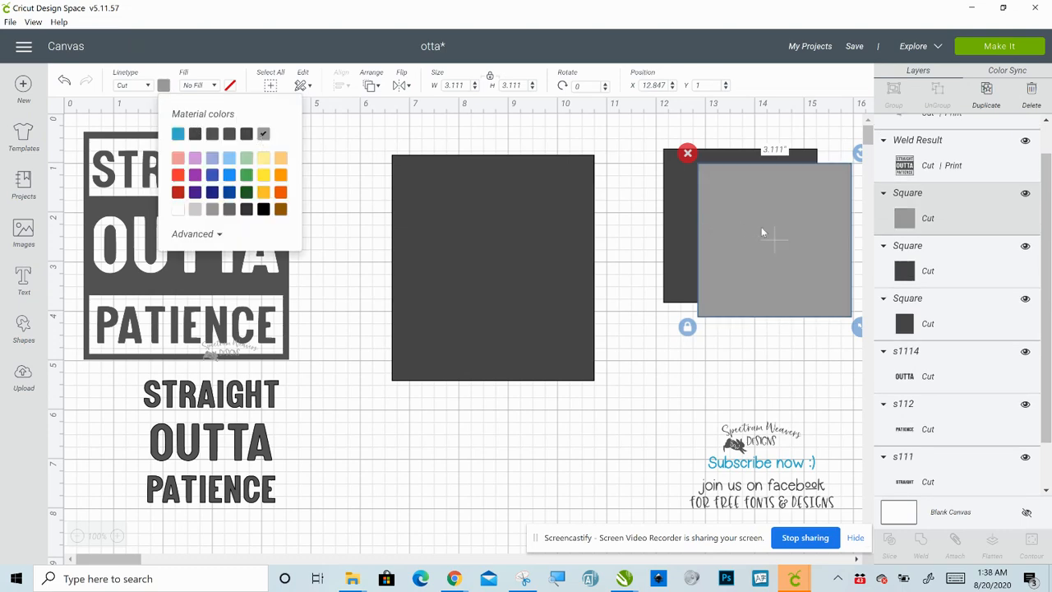
pyautogui.moveTo(761, 227); pyautogui.dragTo(460, 227)
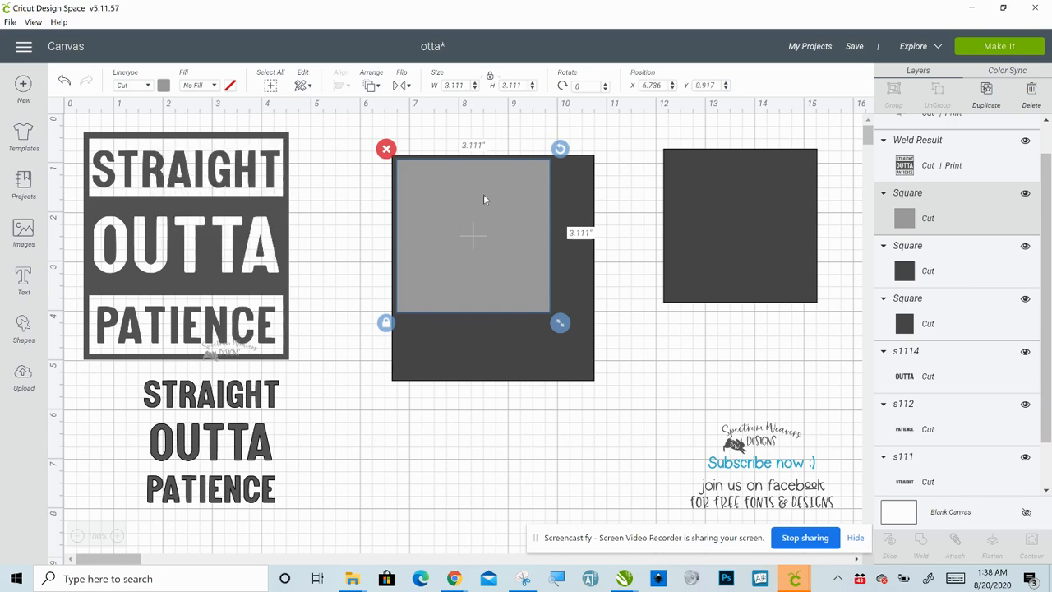
# Send the grey square to the back of the stack and bring it to the front again
pyautogui.click(373, 86)
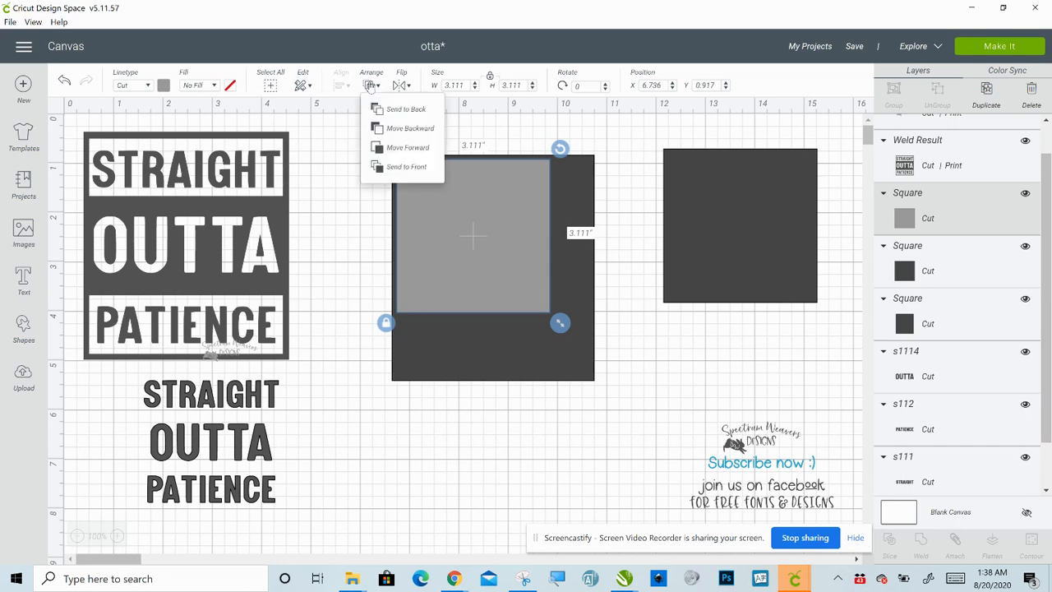
pyautogui.click(408, 110)
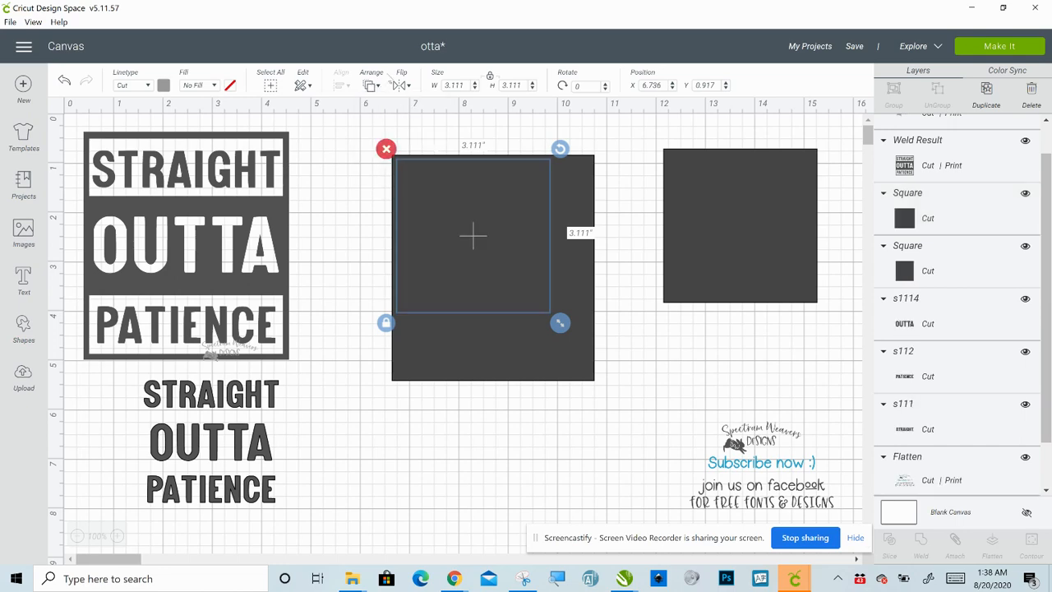
pyautogui.click(373, 86)
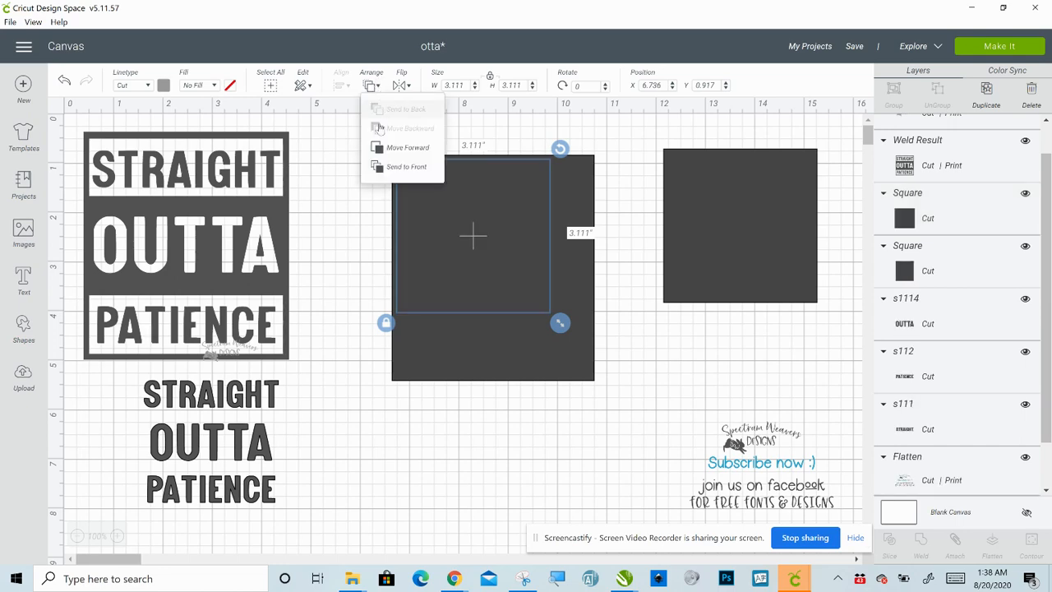
pyautogui.click(390, 168)
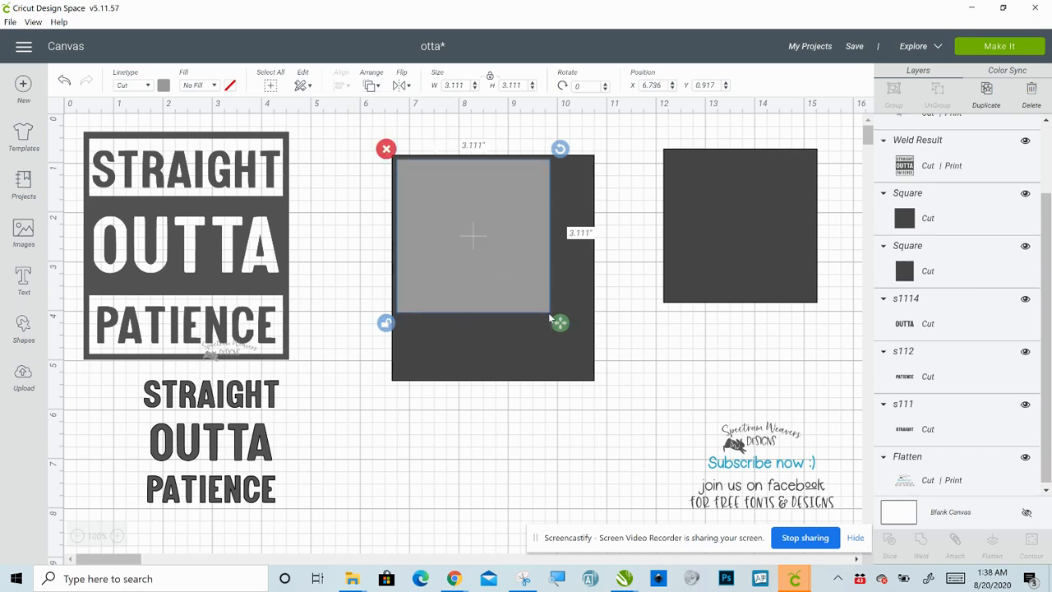
# Stretch the grey square to about 3.92 by 4.42 in, leaving a thin even border of the dark square around it
pyautogui.moveTo(560, 323); pyautogui.dragTo(600, 386)
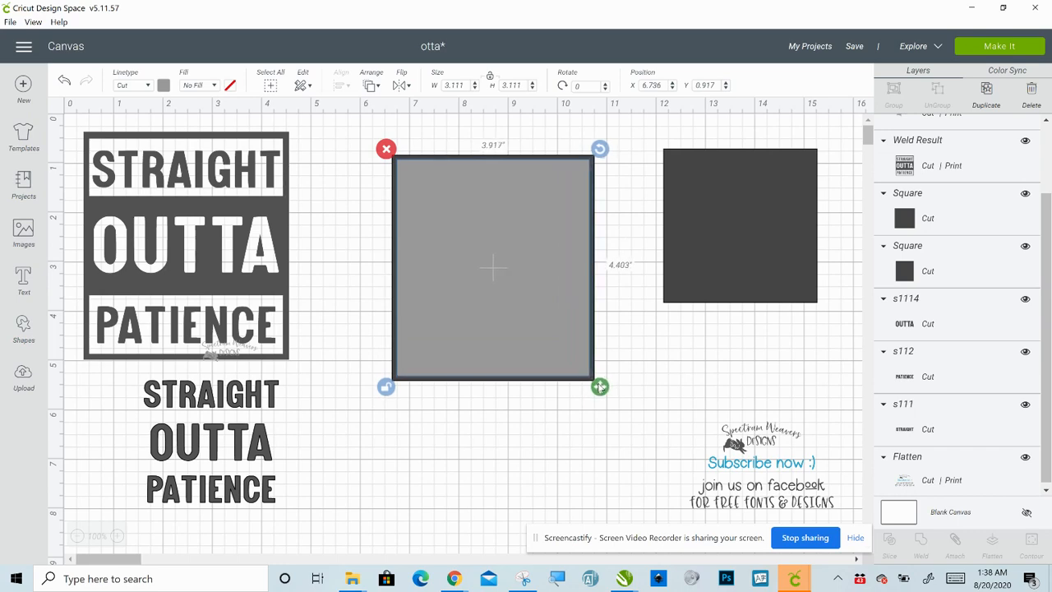
pyautogui.moveTo(599, 386); pyautogui.dragTo(600, 387)
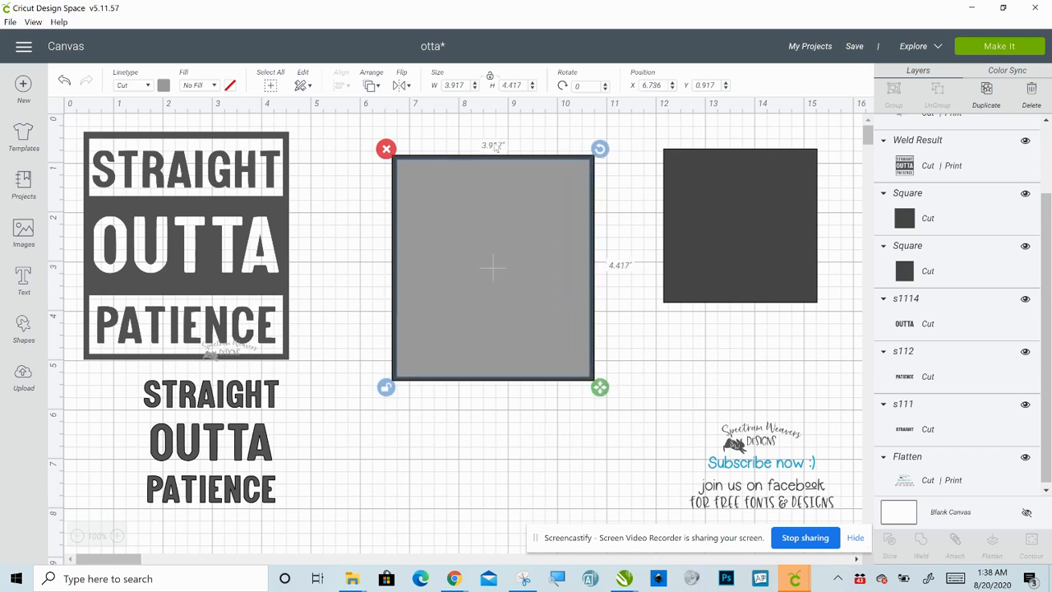
# Align the grey square with the large dark square behind it and slice the two shapes
pyautogui.moveTo(459, 127); pyautogui.dragTo(491, 243)
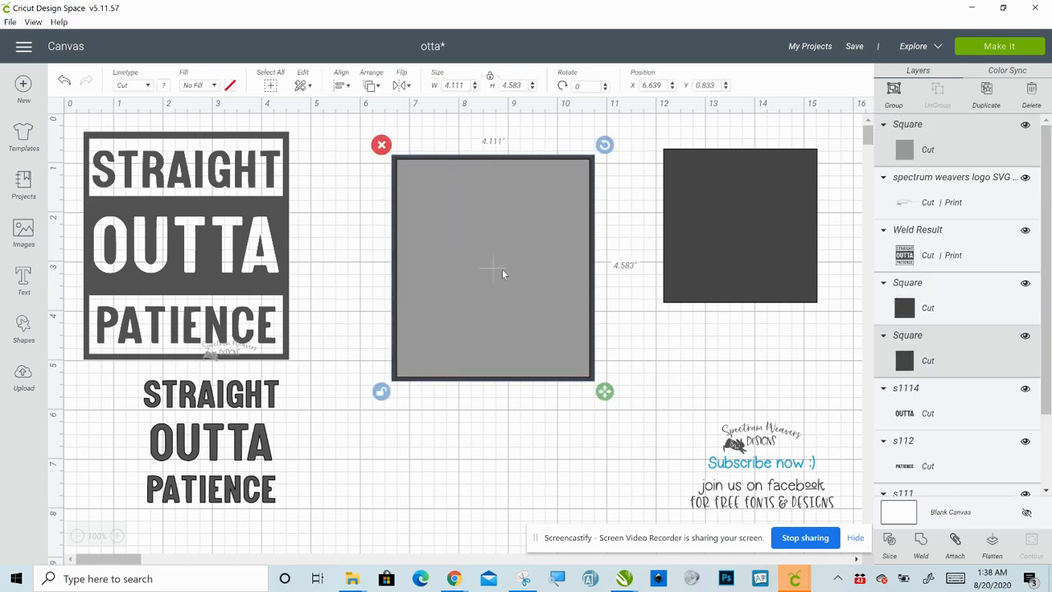
pyautogui.click(341, 87)
pyautogui.click(889, 541)
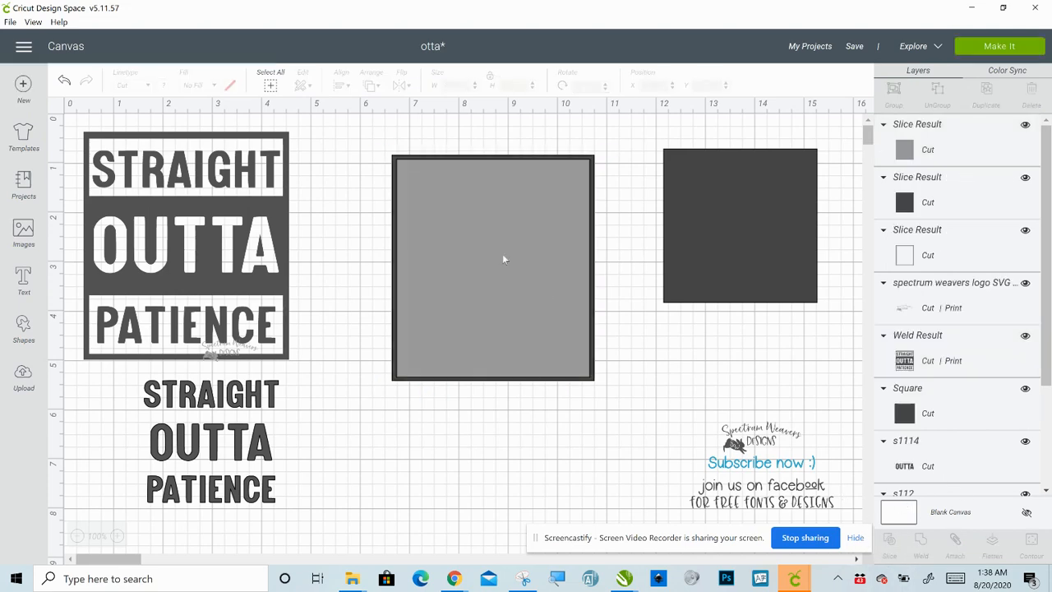
# Delete the grey slice piece and the dark inner slice piece, leaving only the thin outer frame
pyautogui.click(501, 240)
pyautogui.moveTo(526, 268); pyautogui.dragTo(771, 373)
pyautogui.press('Delete')
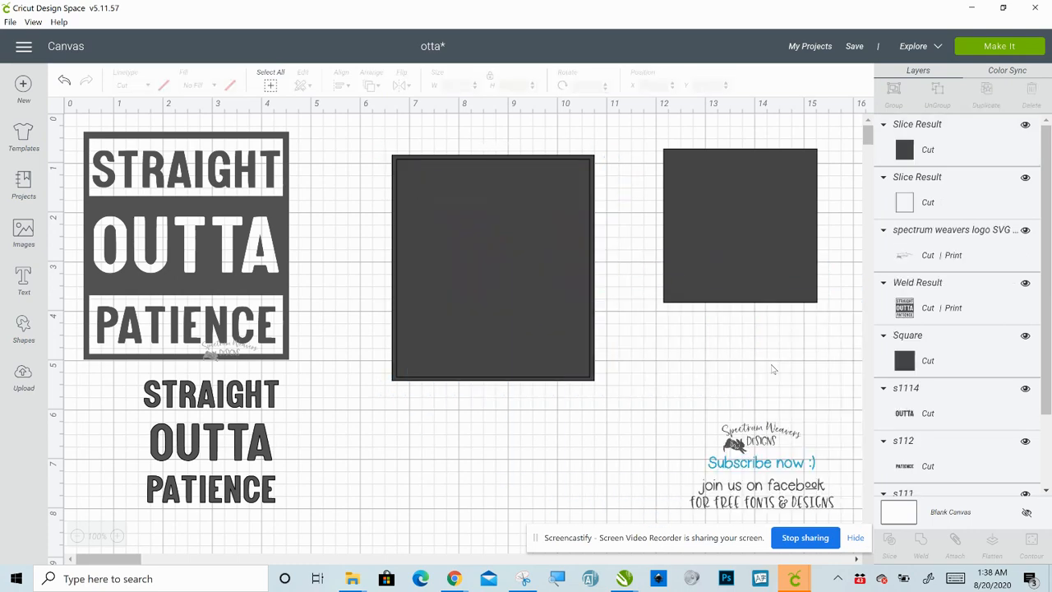
pyautogui.moveTo(457, 228); pyautogui.dragTo(459, 353)
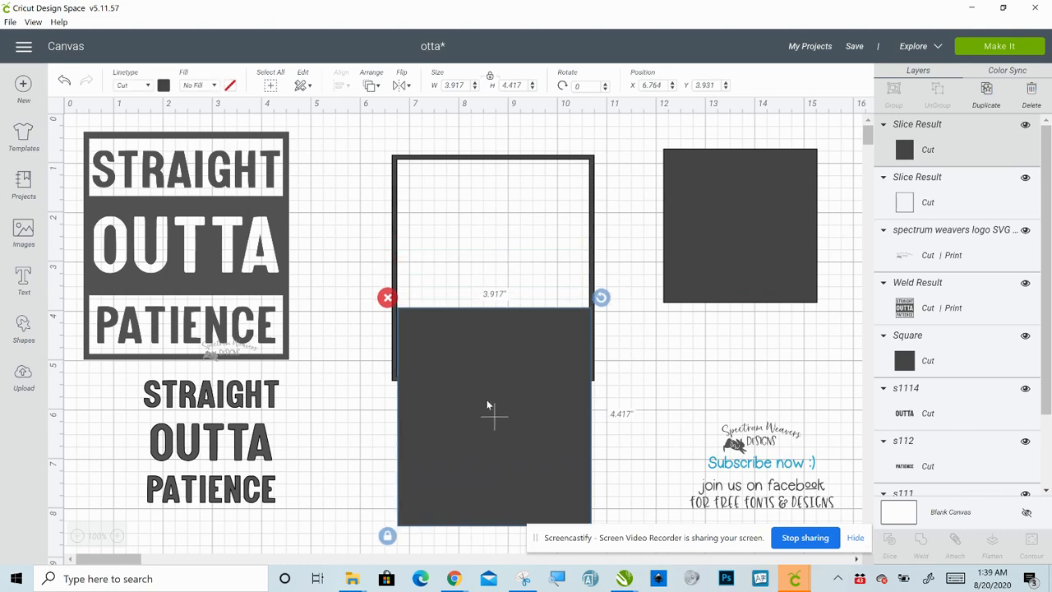
pyautogui.press('Delete')
# Move the remaining dark square into the frame and stretch it with unlocked proportions to about 3.92 by 2.35 in
pyautogui.moveTo(745, 220); pyautogui.dragTo(476, 260)
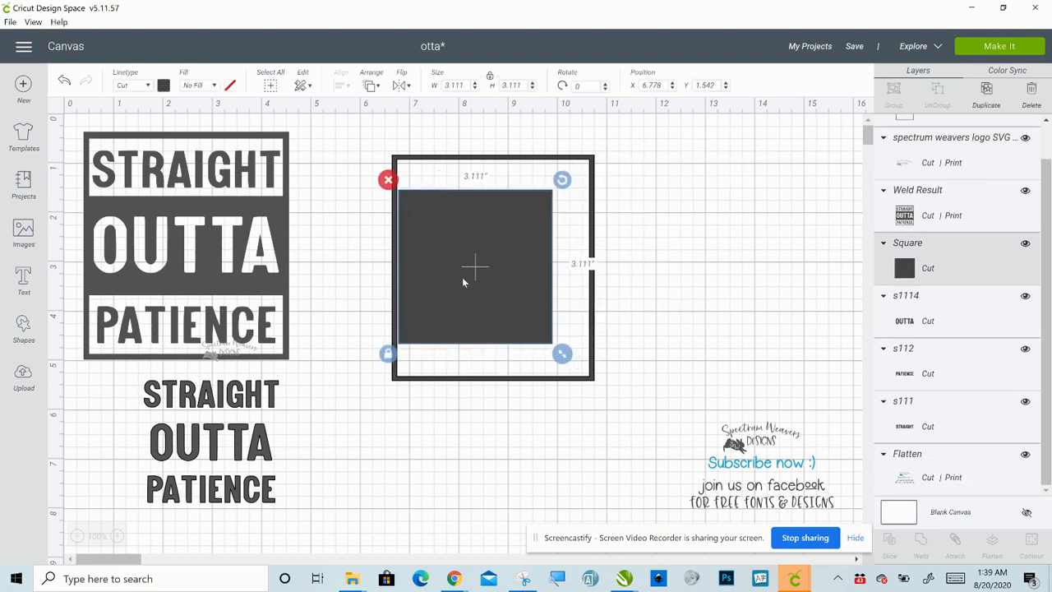
pyautogui.click(388, 353)
pyautogui.moveTo(562, 347); pyautogui.dragTo(601, 315)
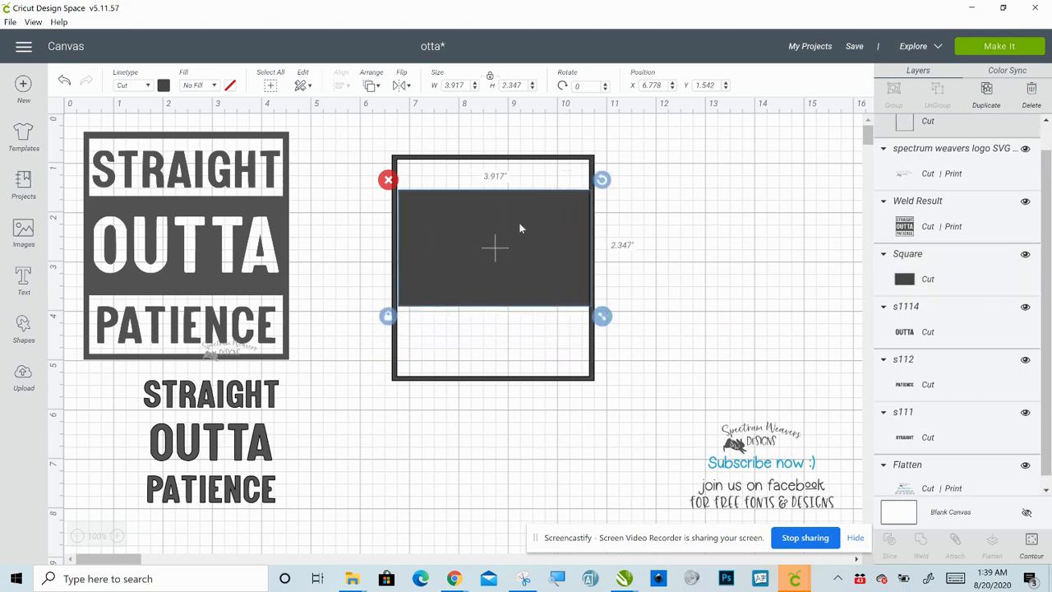
# Shift the frame right, place the dark rectangle across its middle, and widen the rectangle to about 3.97 in to meet the frame sides
pyautogui.moveTo(520, 222); pyautogui.dragTo(594, 241)
pyautogui.click(649, 239)
pyautogui.click(443, 235)
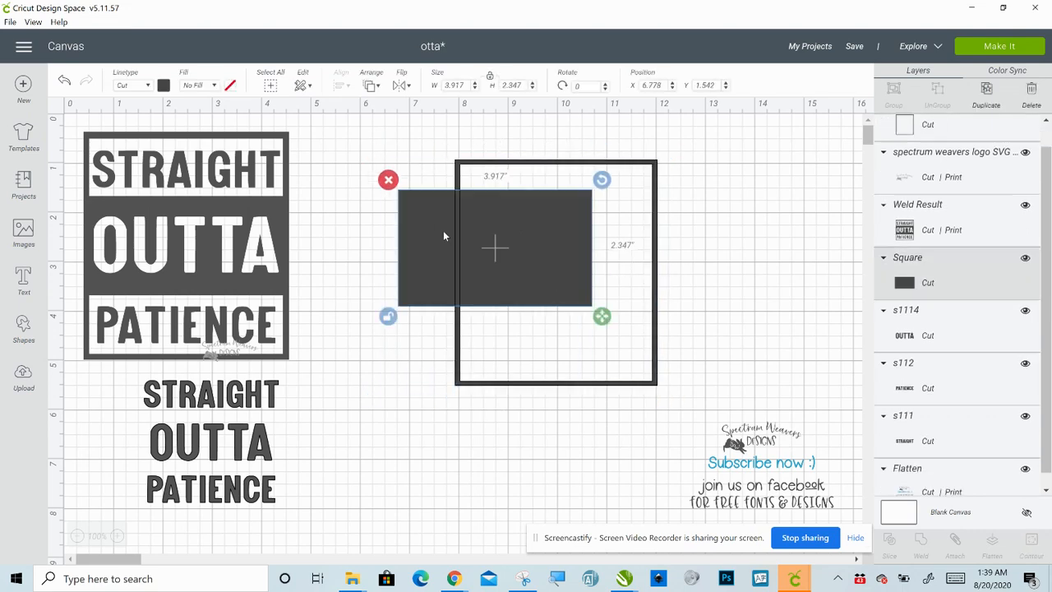
pyautogui.moveTo(443, 236); pyautogui.dragTo(473, 255)
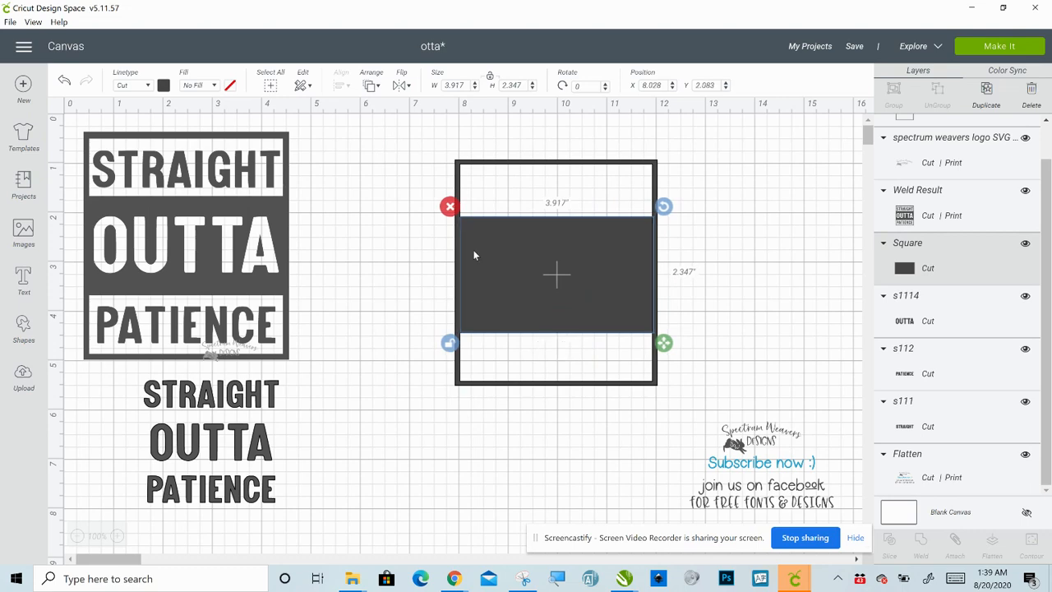
pyautogui.moveTo(664, 343); pyautogui.dragTo(665, 343)
pyautogui.click(563, 276)
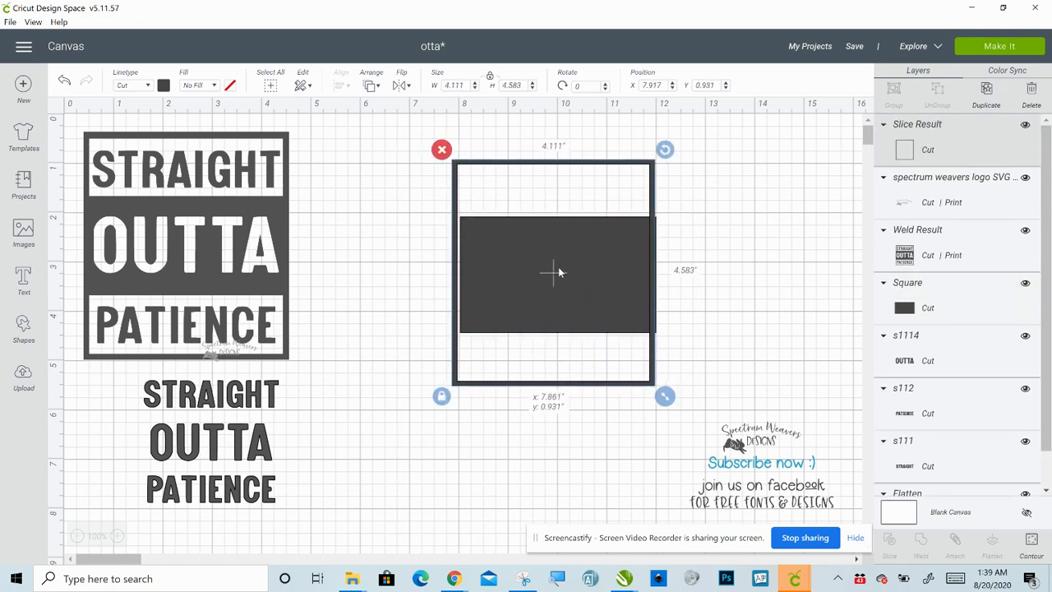
pyautogui.moveTo(562, 268); pyautogui.dragTo(563, 269)
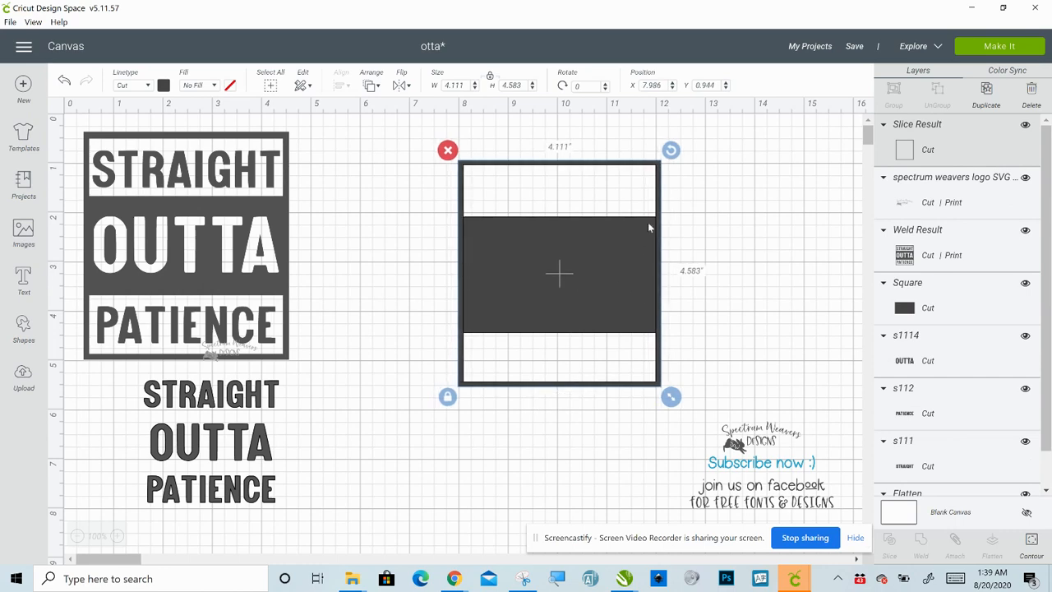
# Move the frame and the dark rectangle together toward the framed sample and deselect them
pyautogui.moveTo(606, 161); pyautogui.dragTo(601, 221)
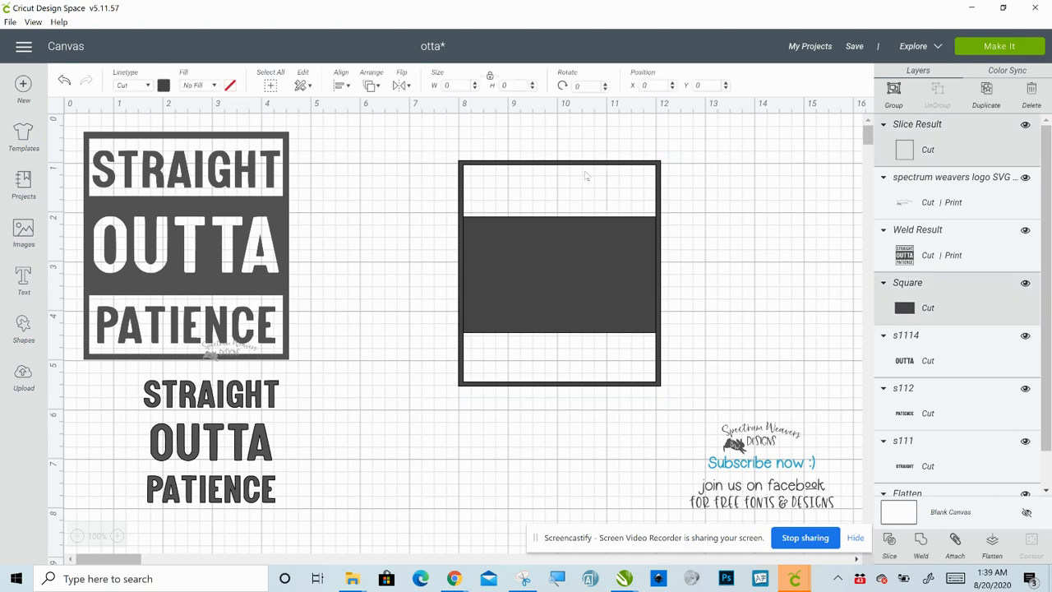
pyautogui.moveTo(538, 175); pyautogui.dragTo(485, 194)
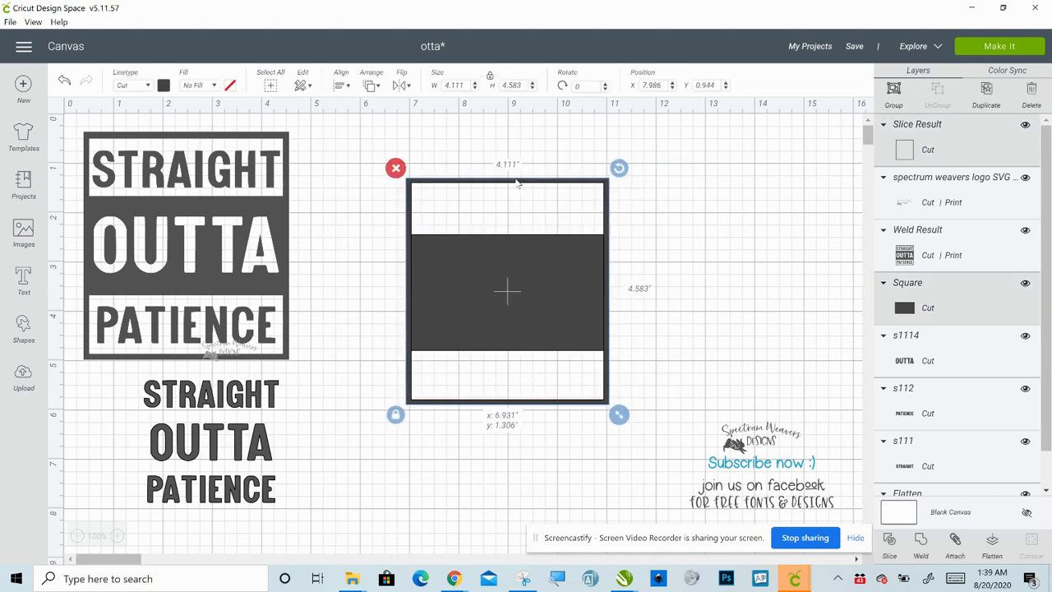
pyautogui.click(728, 241)
# Reduce the dark rectangle's height to about 2.24 in and shift the frame away from it toward the upper right
pyautogui.moveTo(607, 229); pyautogui.dragTo(592, 227)
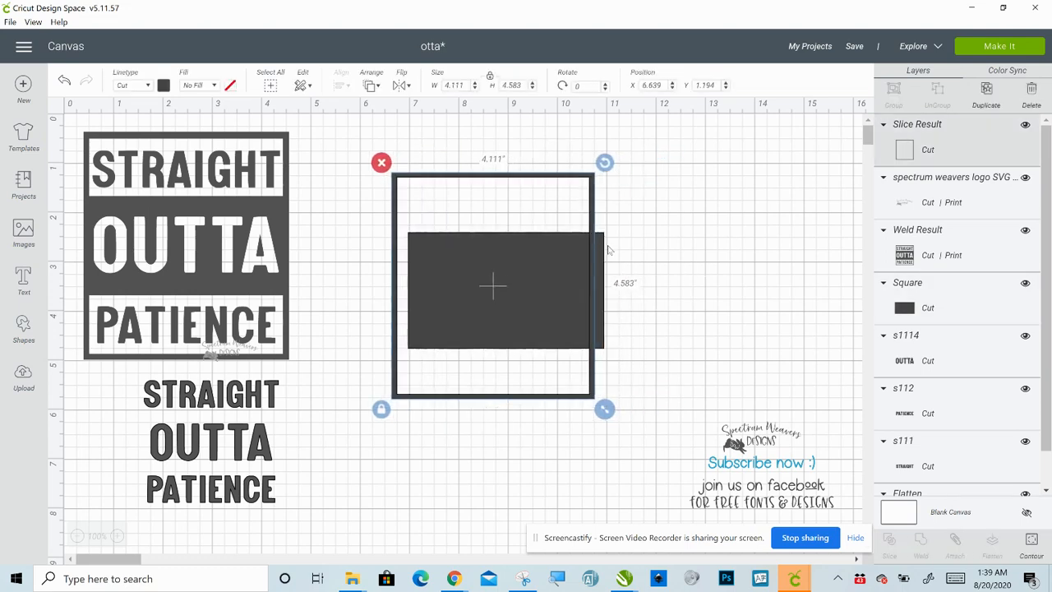
pyautogui.click(606, 253)
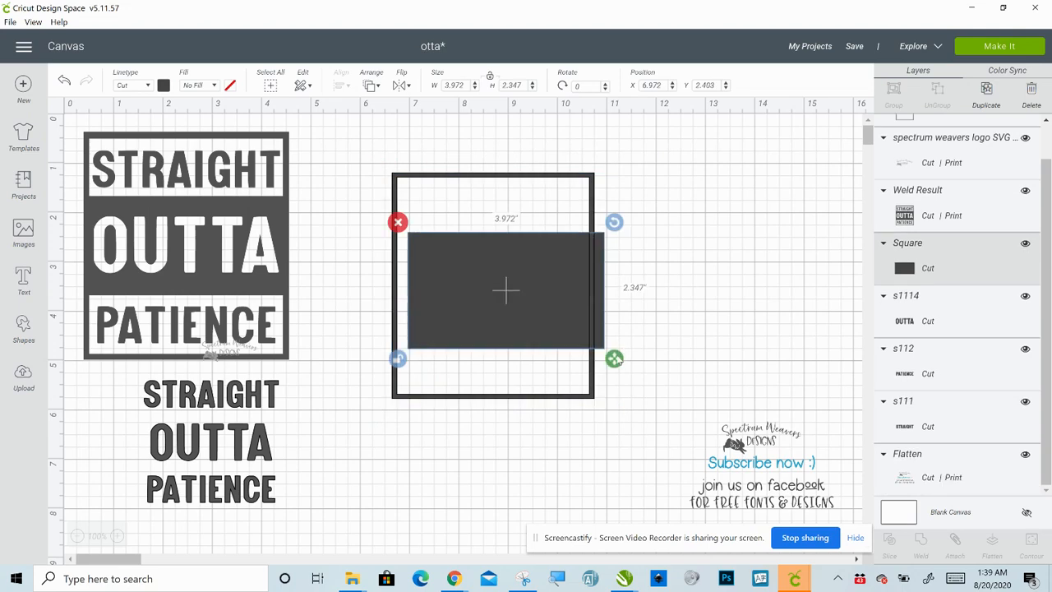
pyautogui.moveTo(616, 359); pyautogui.dragTo(618, 353)
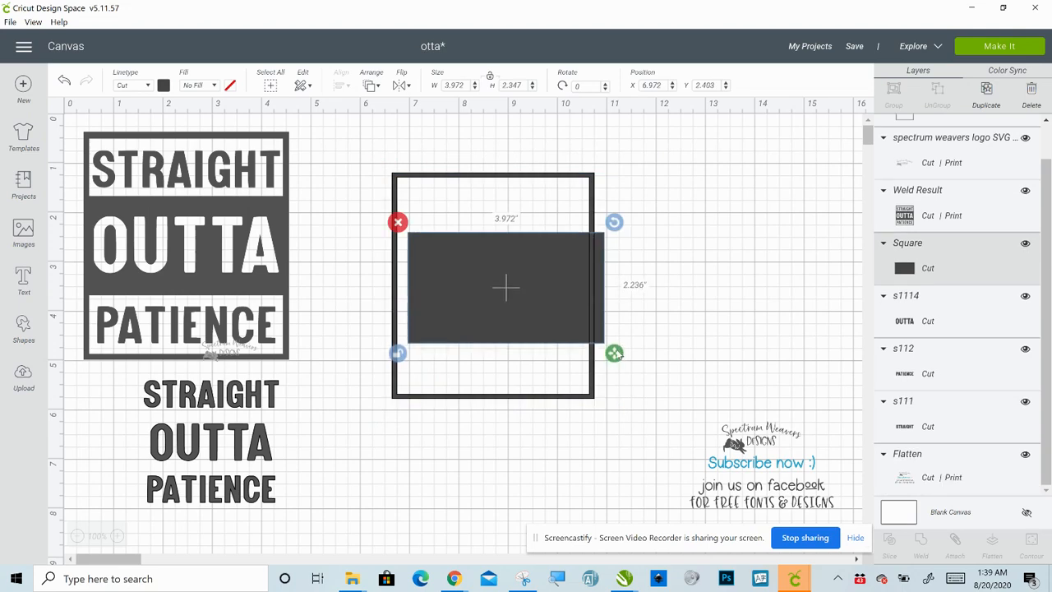
pyautogui.moveTo(516, 302); pyautogui.dragTo(559, 279)
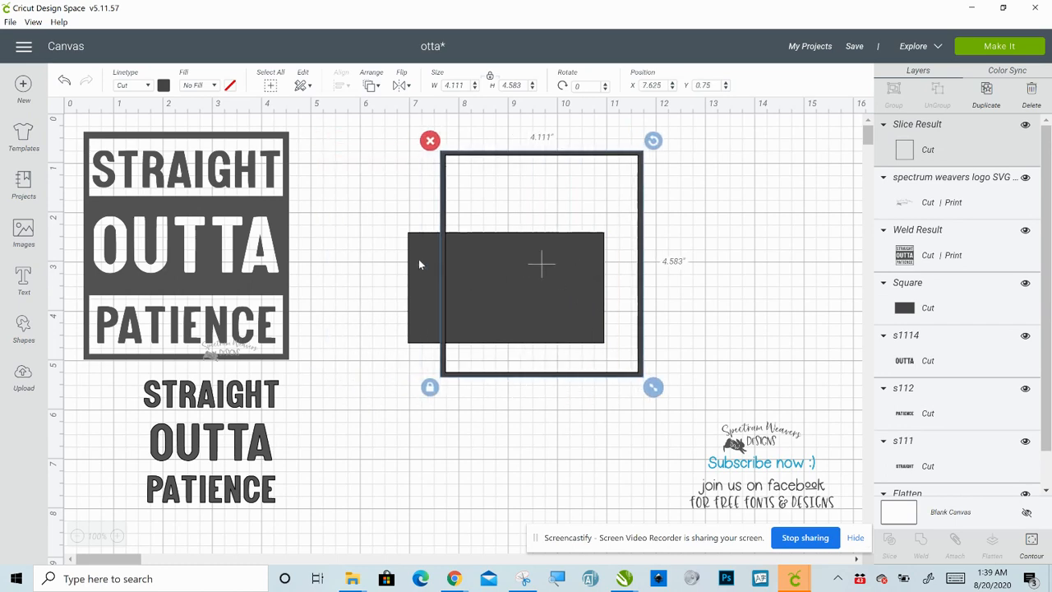
# Resize the rectangle against the sample's OUTTA band to about 3.96 by 2.04 in and place it inside the frame
pyautogui.moveTo(426, 264); pyautogui.dragTo(299, 217)
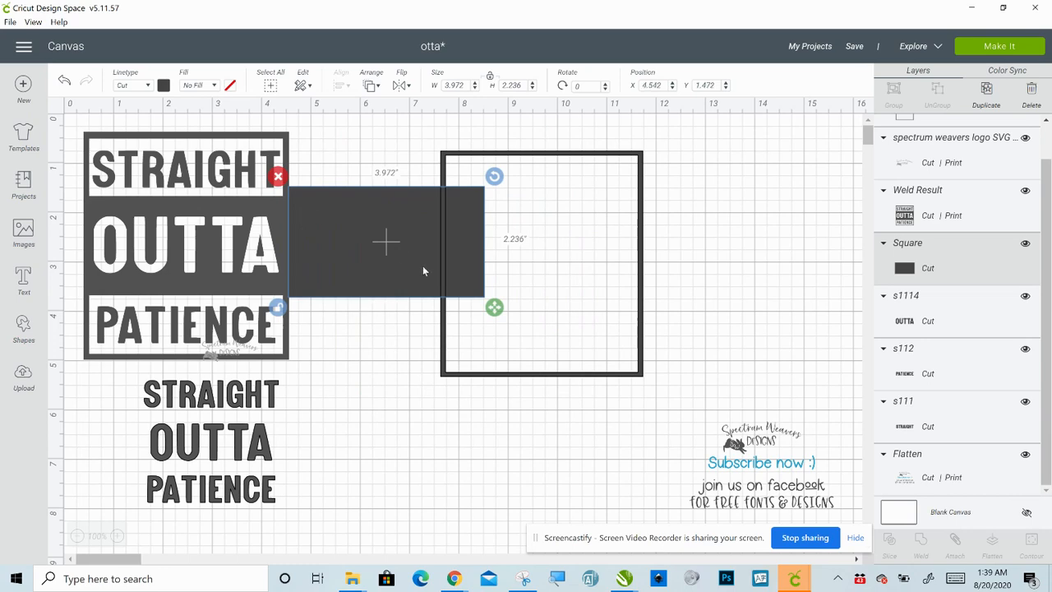
pyautogui.moveTo(494, 307); pyautogui.dragTo(492, 293)
pyautogui.click(365, 233)
pyautogui.moveTo(365, 231); pyautogui.dragTo(366, 242)
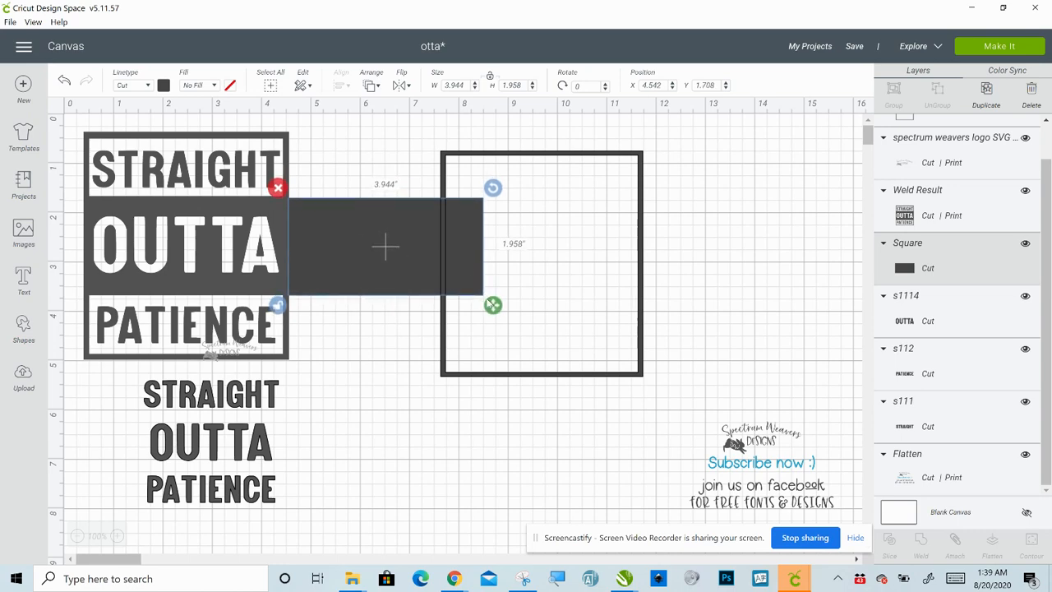
pyautogui.moveTo(494, 310); pyautogui.dragTo(494, 314)
pyautogui.moveTo(417, 280); pyautogui.dragTo(573, 285)
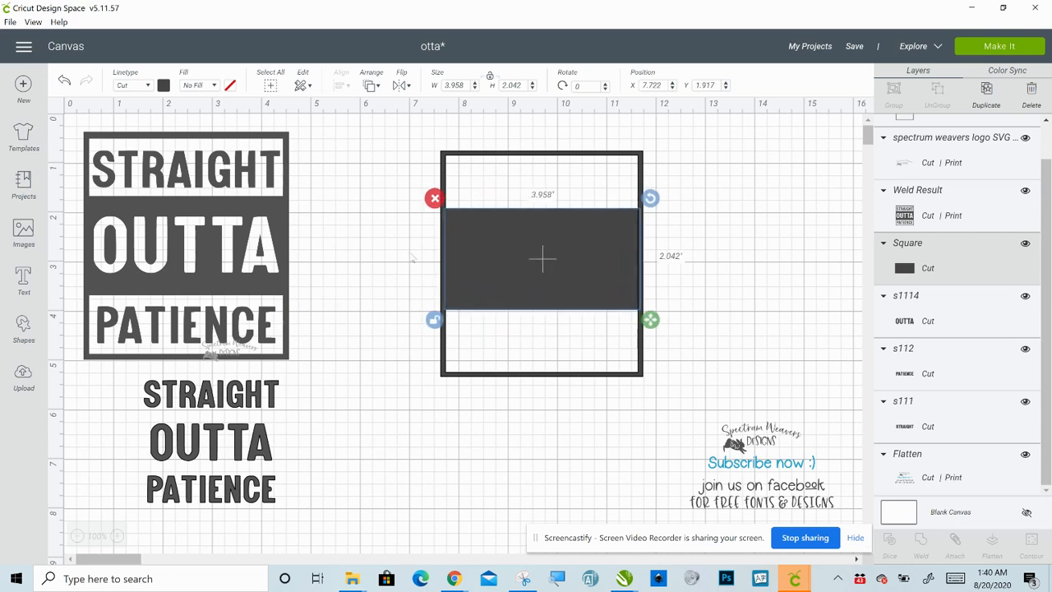
# Center the rectangle vertically in the frame, weld the two together, and move the welded shape nearer the sample
pyautogui.click(368, 249)
pyautogui.moveTo(367, 247); pyautogui.dragTo(608, 286)
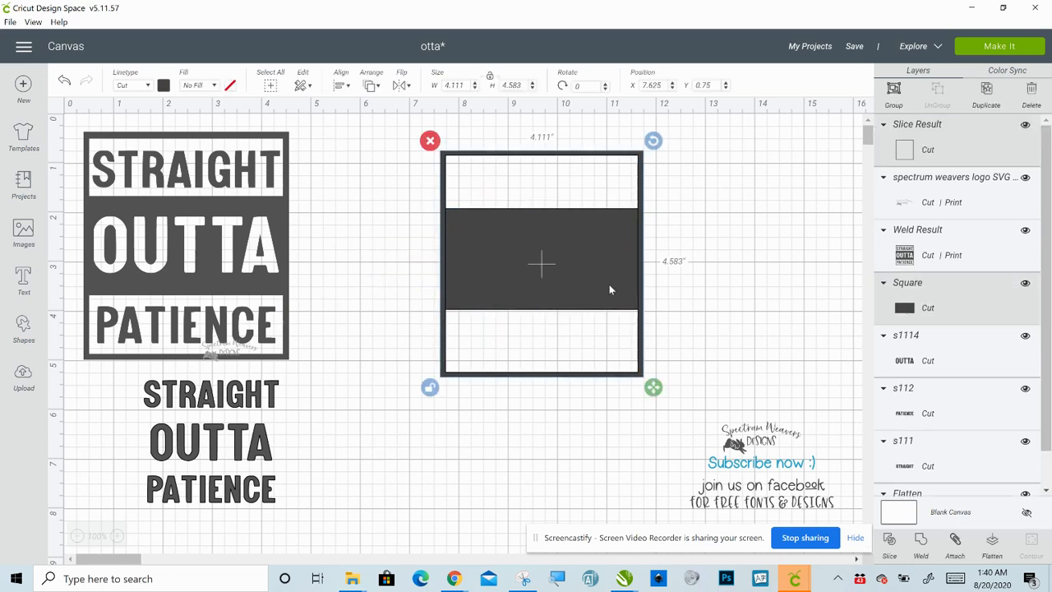
pyautogui.click(341, 86)
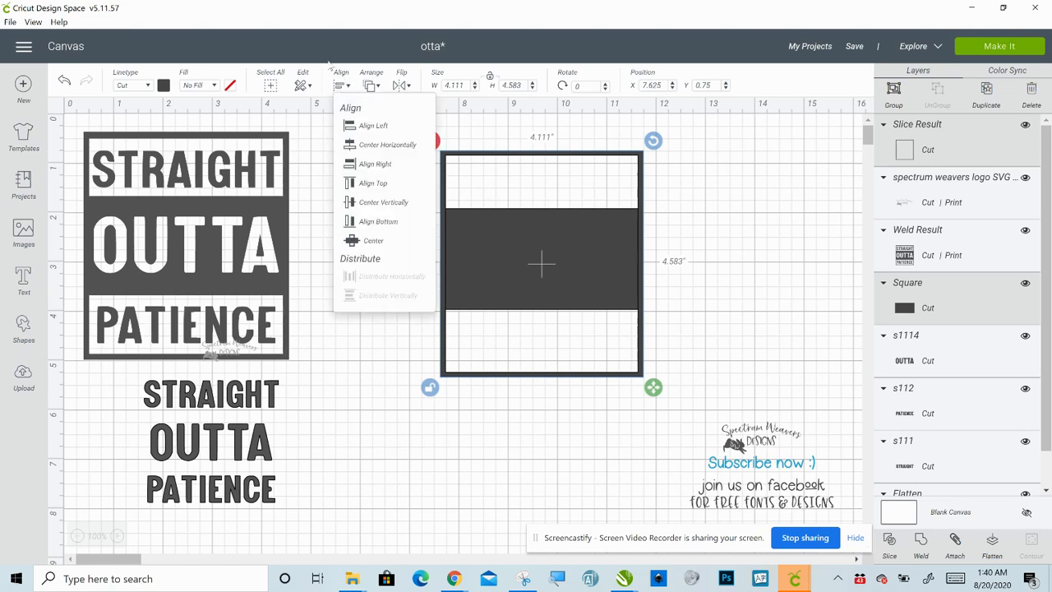
pyautogui.click(383, 203)
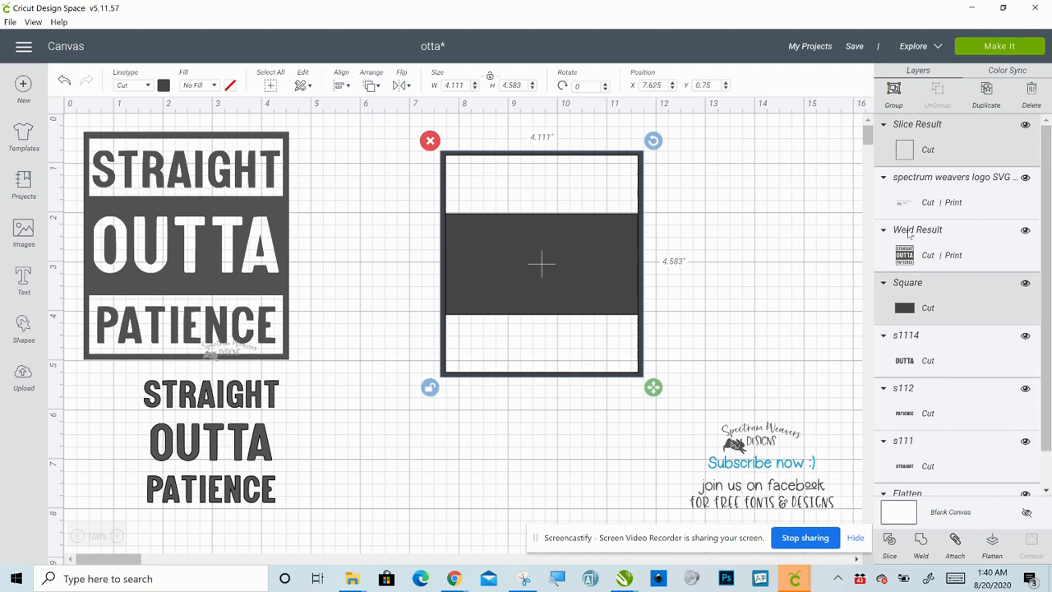
pyautogui.click(921, 541)
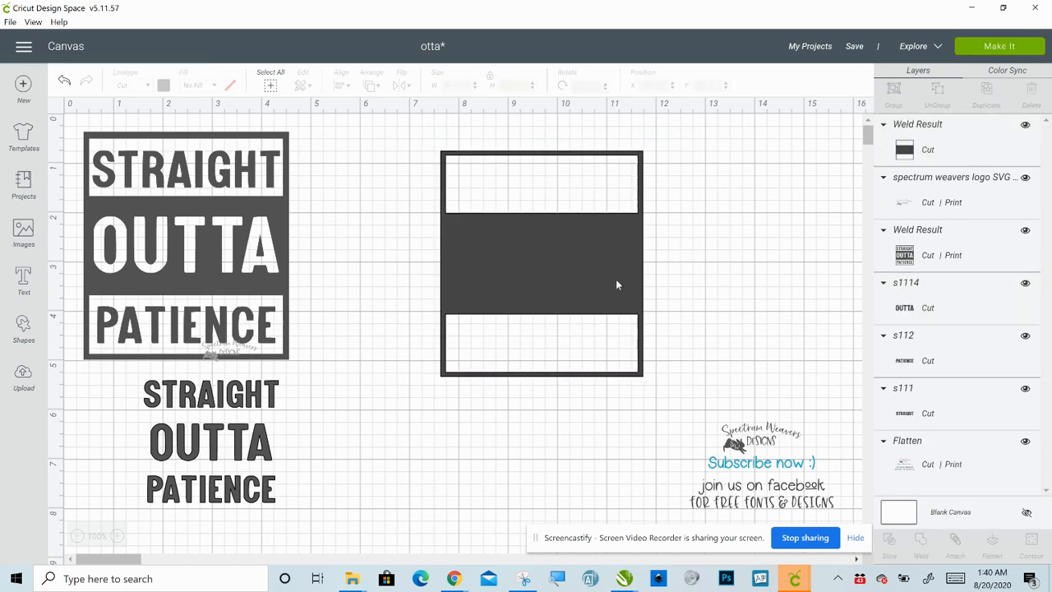
pyautogui.moveTo(628, 279); pyautogui.dragTo(574, 294)
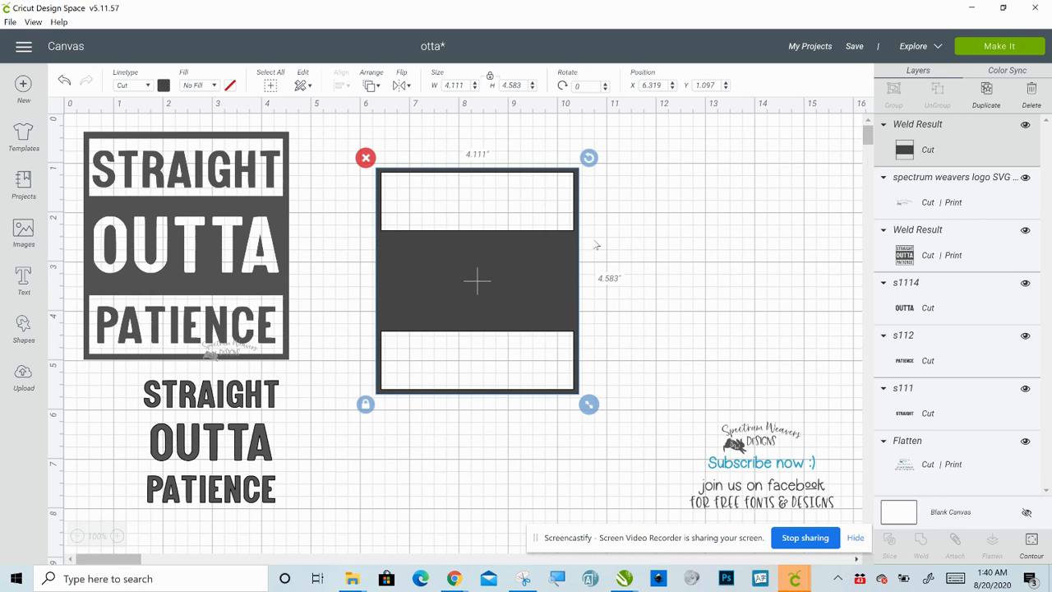
# Stack the words STRAIGHT and PATIENCE beside the welded frame and enlarge them together to about 3.68 in wide
pyautogui.moveTo(205, 402); pyautogui.dragTo(687, 183)
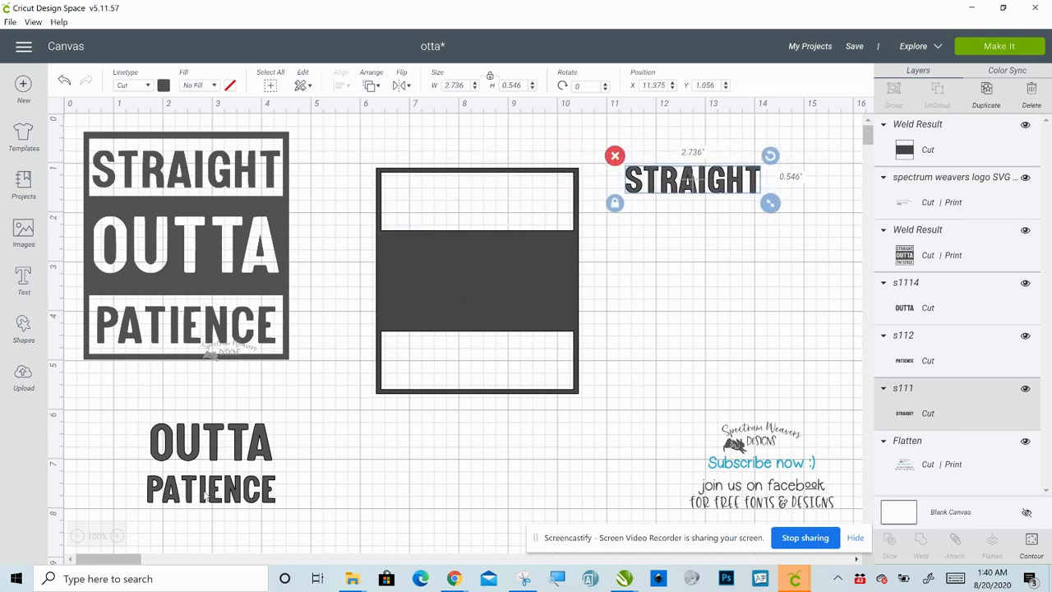
pyautogui.moveTo(207, 494); pyautogui.dragTo(697, 221)
pyautogui.moveTo(667, 142); pyautogui.dragTo(812, 284)
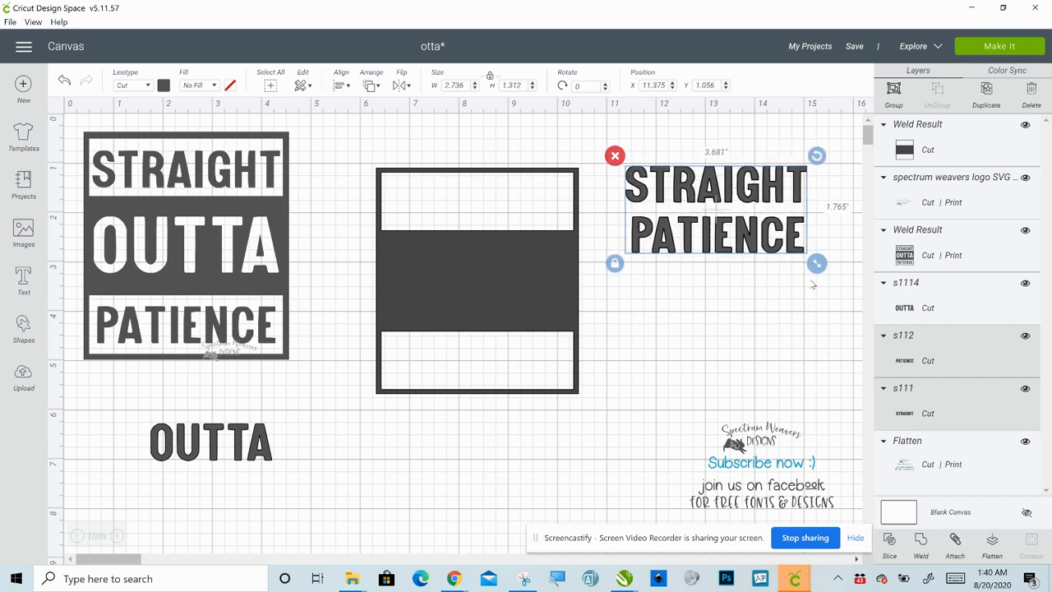
# Place both words over the frame with PATIENCE in the lower opening and scale them together to about 3.92 in wide
pyautogui.moveTo(748, 240); pyautogui.dragTo(662, 253)
pyautogui.moveTo(734, 274); pyautogui.dragTo(765, 289)
pyautogui.moveTo(611, 305); pyautogui.dragTo(517, 378)
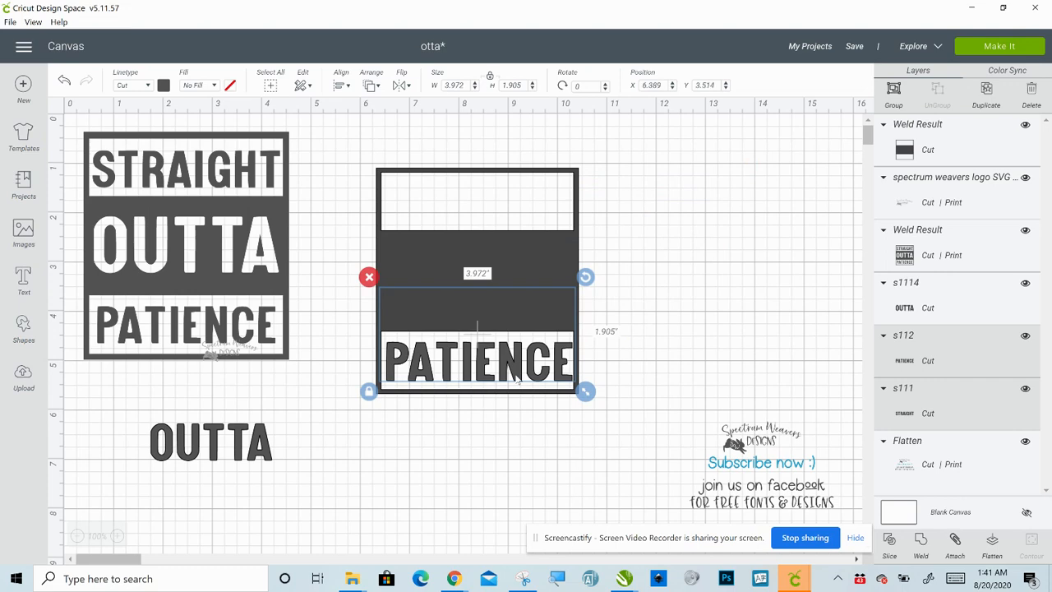
pyautogui.moveTo(588, 392); pyautogui.dragTo(583, 390)
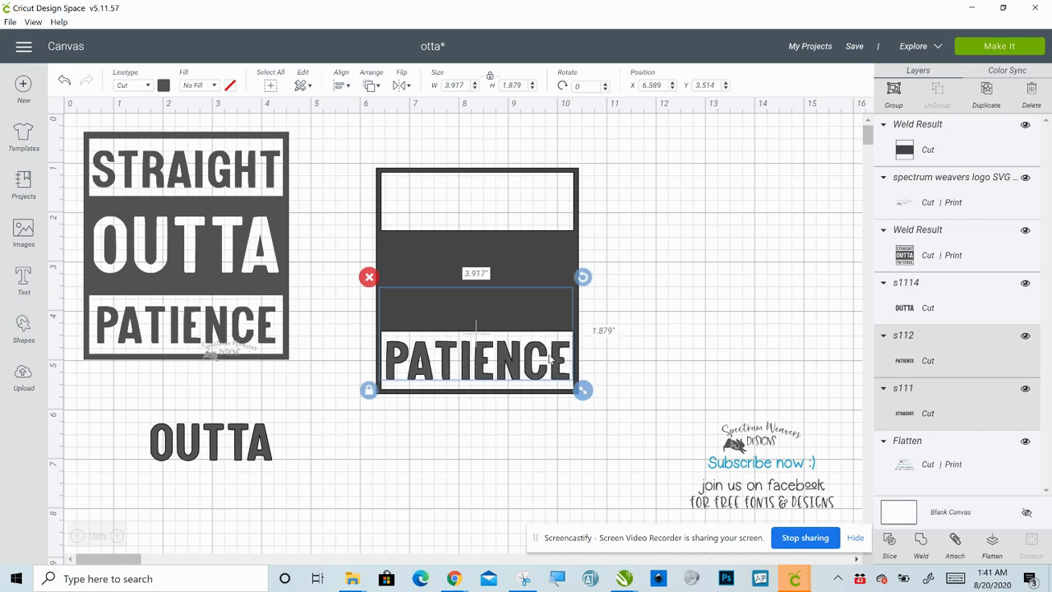
# Shift the frame right and fit PATIENCE in its lower opening and STRAIGHT, about 3.81 in wide, in its upper opening
pyautogui.moveTo(538, 245); pyautogui.dragTo(654, 233)
pyautogui.moveTo(441, 362); pyautogui.dragTo(572, 354)
pyautogui.moveTo(425, 310); pyautogui.dragTo(552, 194)
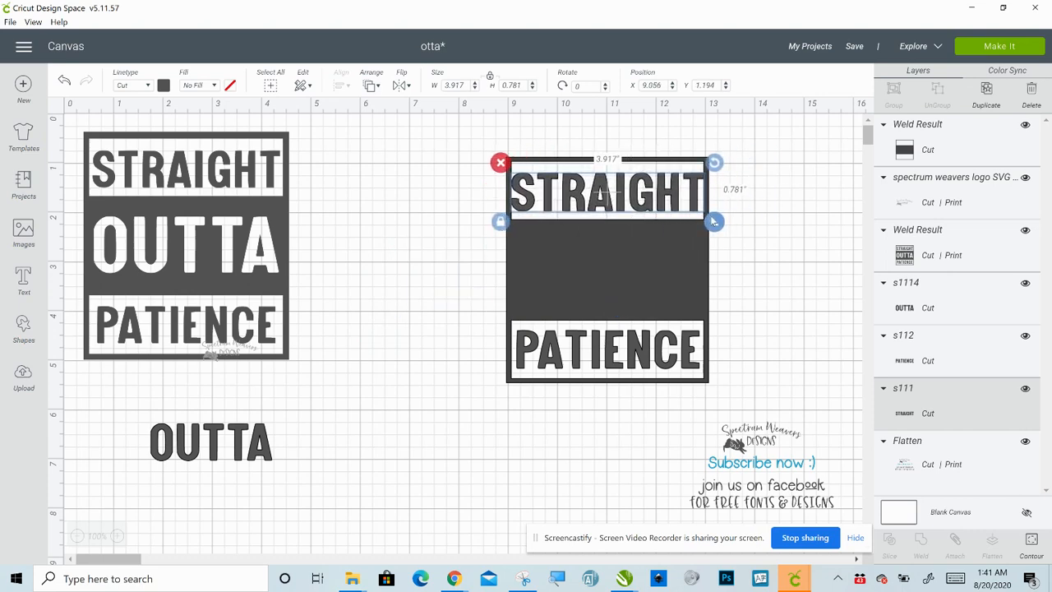
pyautogui.moveTo(714, 222); pyautogui.dragTo(710, 221)
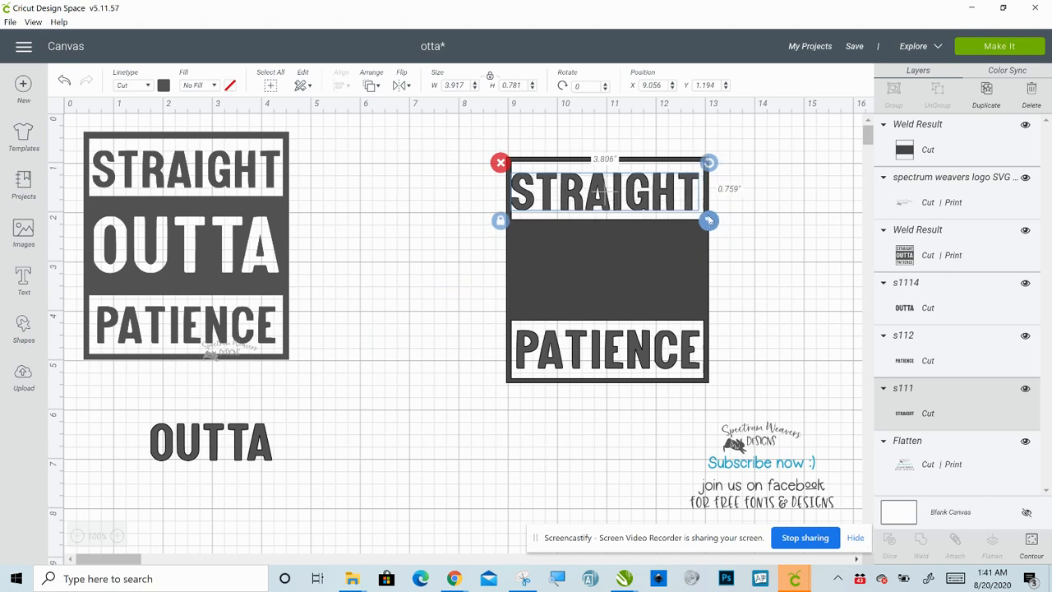
# Move the welded frame left, partly clear of the words, and send it to the back
pyautogui.click(687, 206)
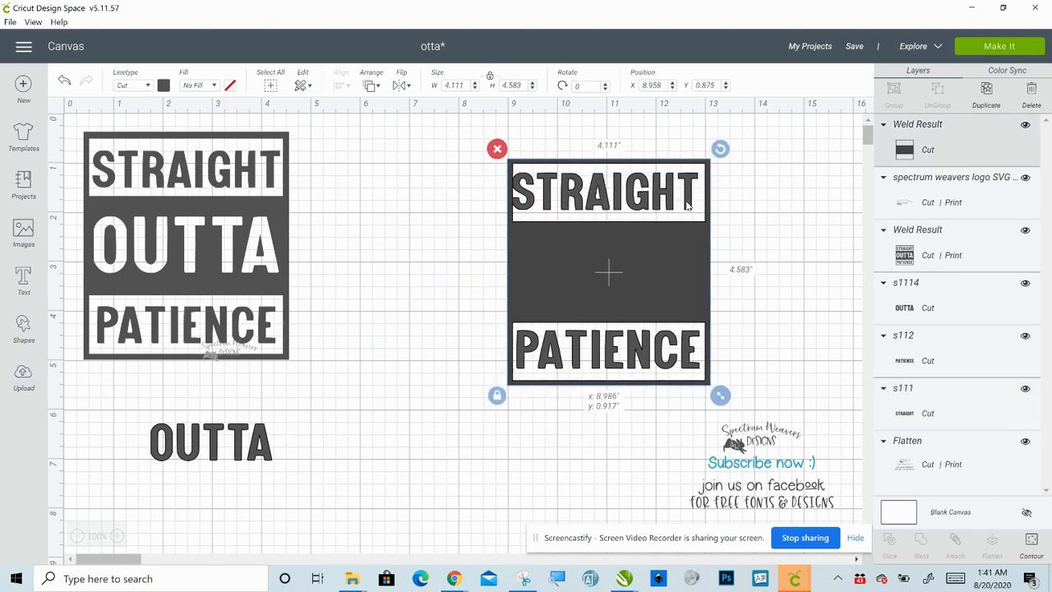
pyautogui.moveTo(684, 204); pyautogui.dragTo(612, 257)
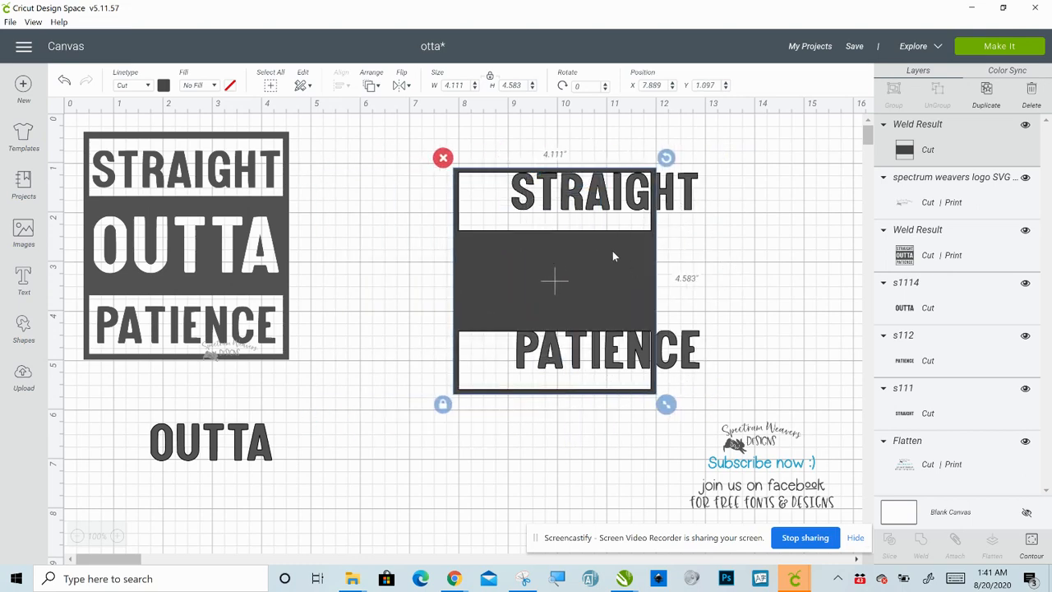
pyautogui.rightClick(504, 274)
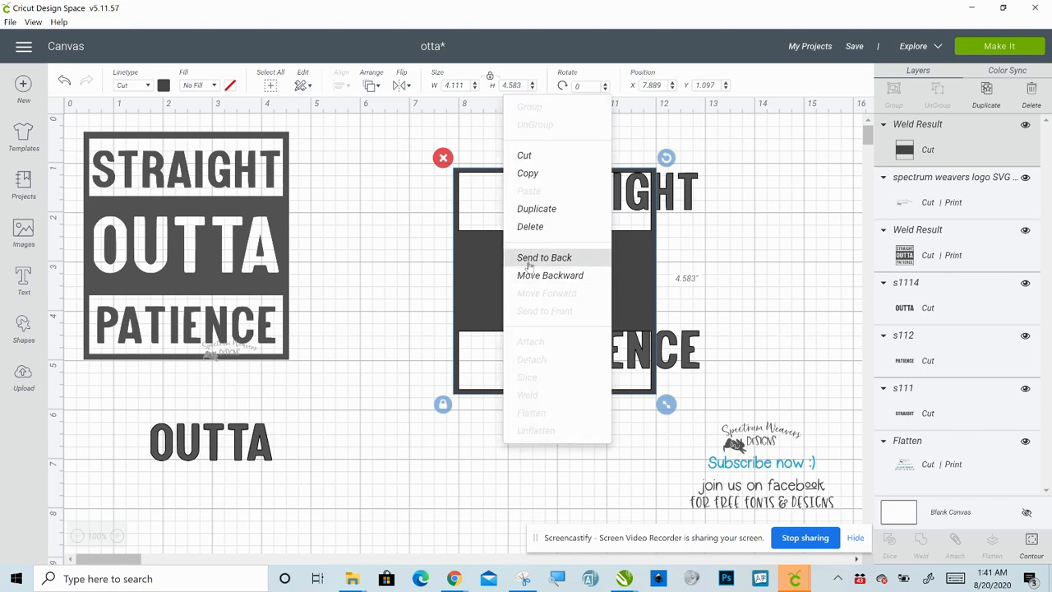
pyautogui.click(536, 257)
pyautogui.click(712, 242)
# Place STRAIGHT in the frame's upper opening and scale it down to about 3.75 in wide
pyautogui.moveTo(654, 204); pyautogui.dragTo(616, 215)
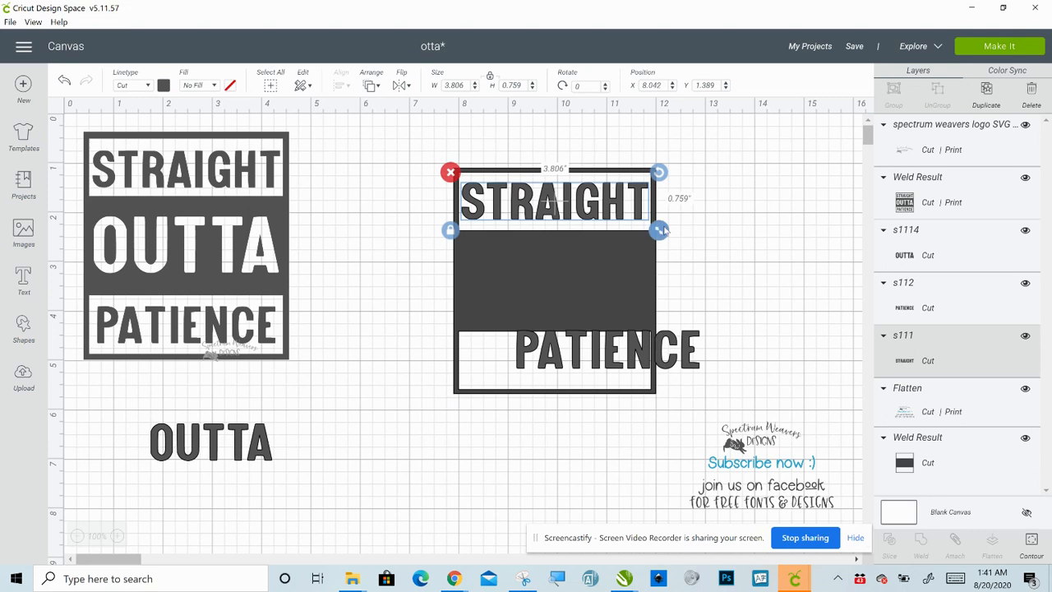
pyautogui.moveTo(661, 231); pyautogui.dragTo(641, 213)
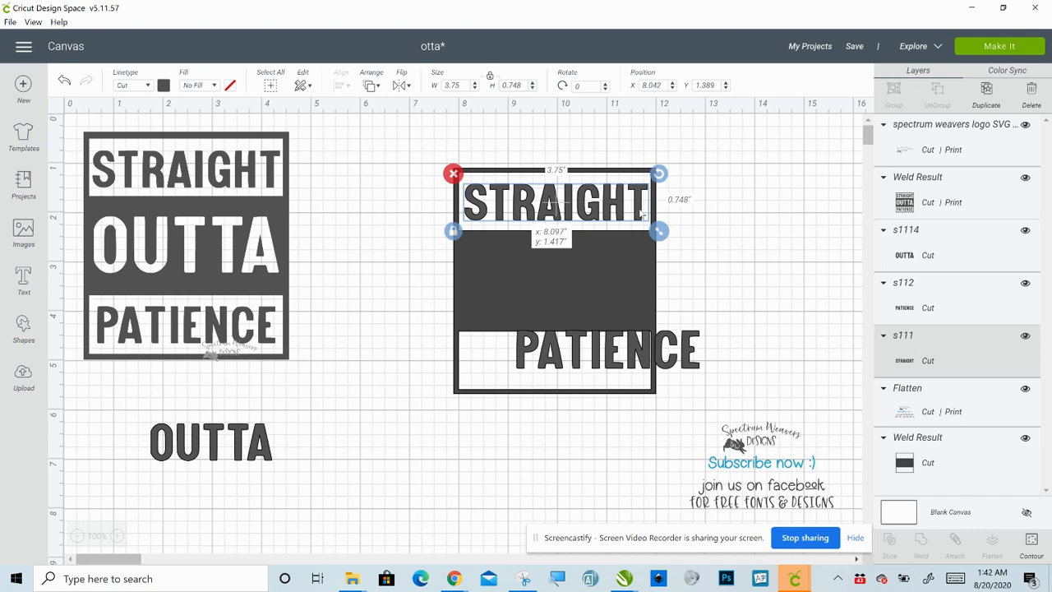
# Nudge STRAIGHT slightly left in the upper opening and center PATIENCE, about 3.73 in wide, in the frame's lower opening
pyautogui.moveTo(640, 213); pyautogui.dragTo(639, 212)
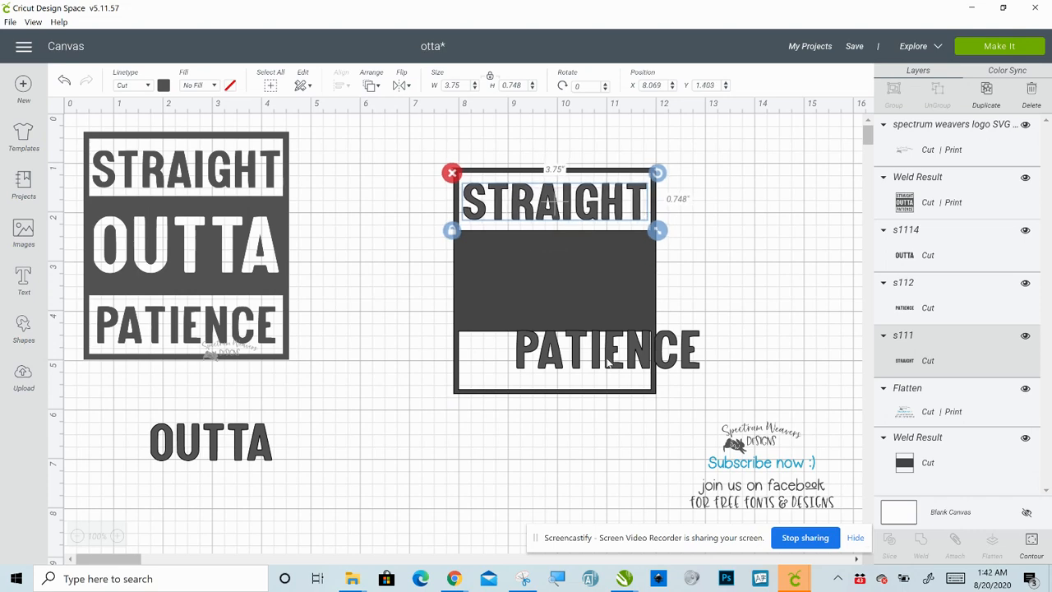
pyautogui.moveTo(609, 361); pyautogui.dragTo(554, 364)
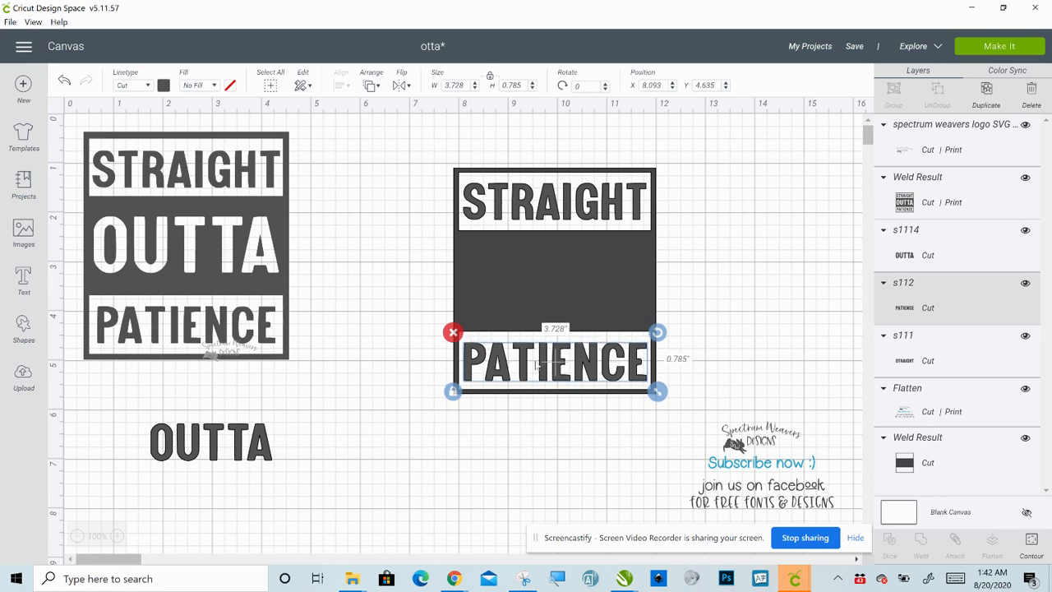
pyautogui.moveTo(524, 368); pyautogui.dragTo(525, 368)
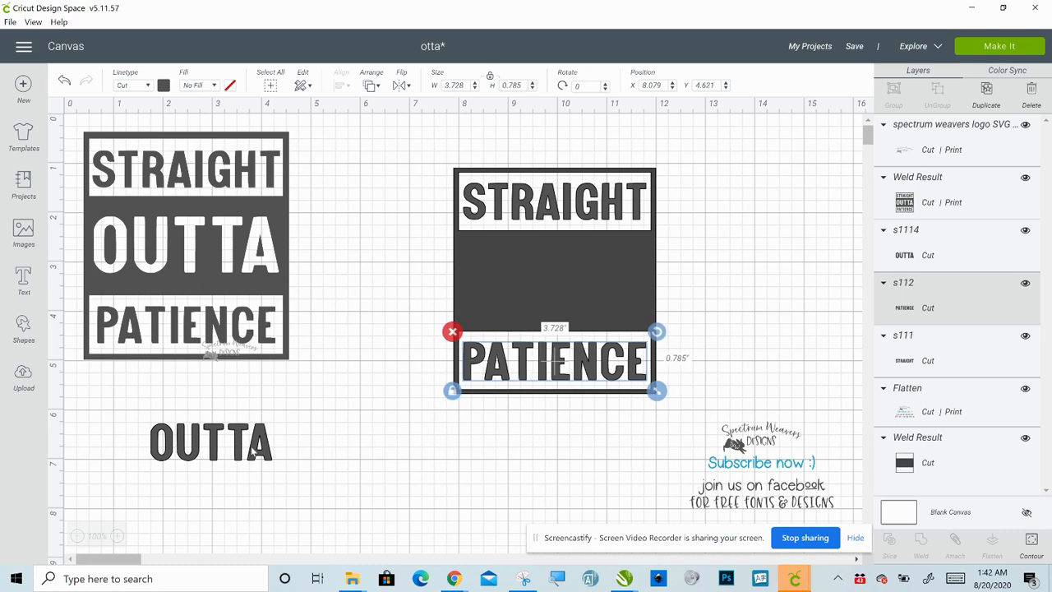
# Move OUTTA to the empty area right of the frame and change its material color to light gray
pyautogui.click(257, 453)
pyautogui.moveTo(259, 451); pyautogui.dragTo(725, 305)
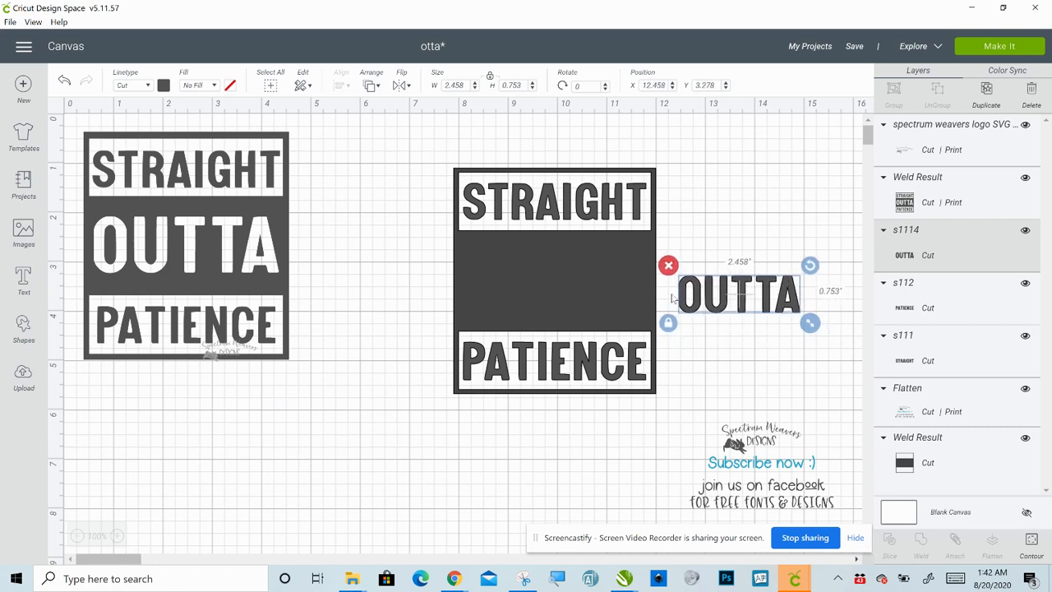
pyautogui.click(163, 85)
pyautogui.click(281, 134)
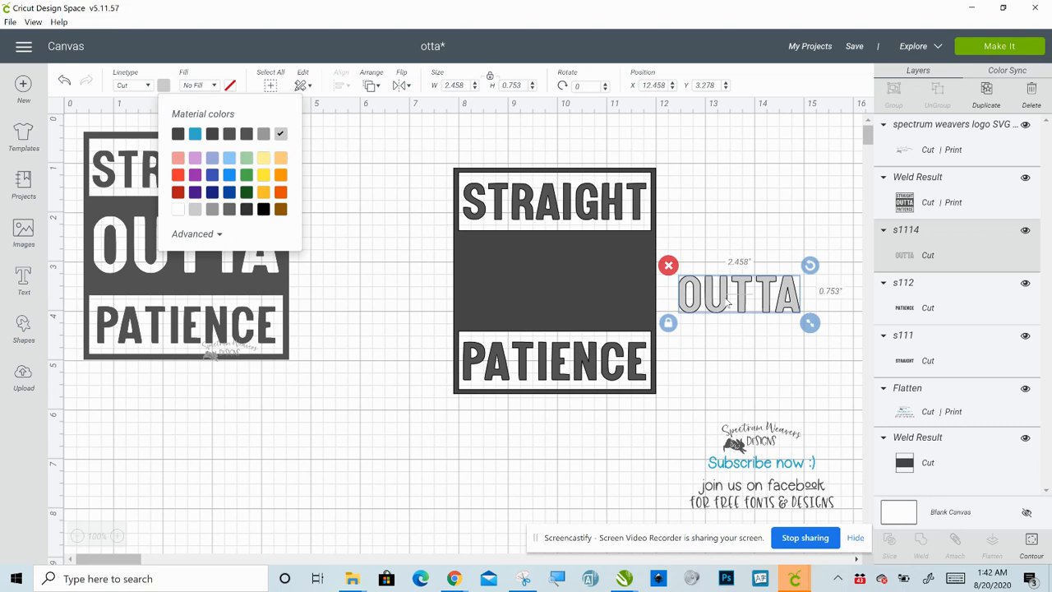
# Place OUTTA on the frame's solid middle band, scale it up to about 3.76 in wide, and center it between the openings
pyautogui.moveTo(729, 303); pyautogui.dragTo(514, 264)
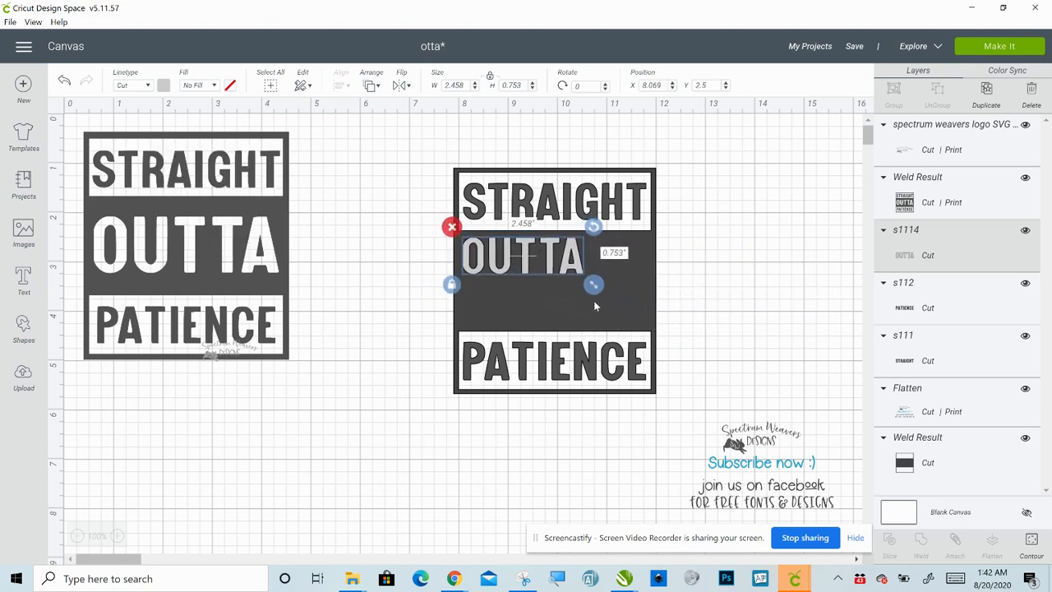
pyautogui.moveTo(592, 286); pyautogui.dragTo(662, 349)
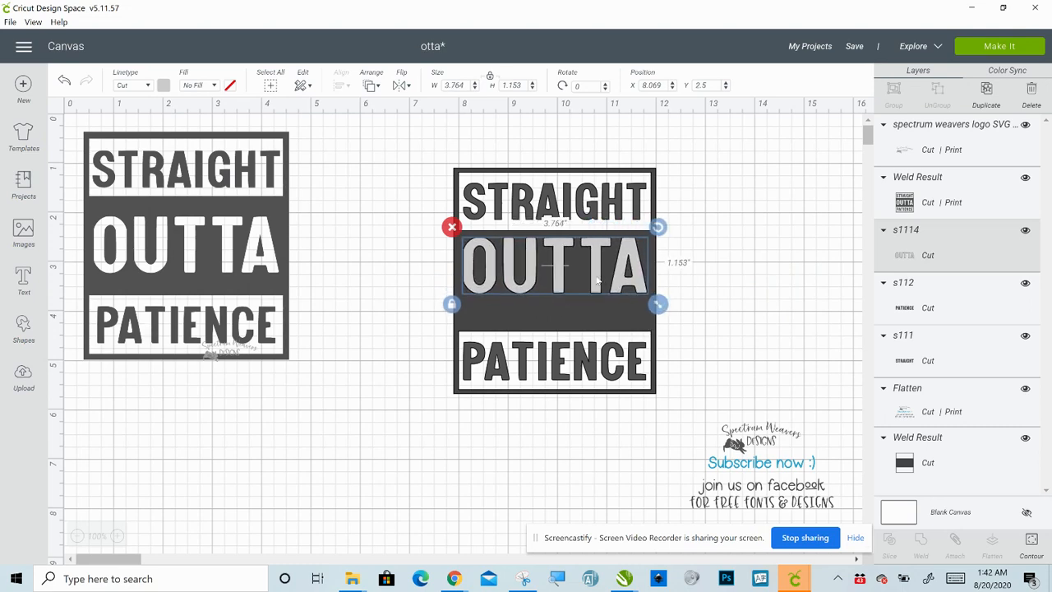
pyautogui.moveTo(599, 283); pyautogui.dragTo(599, 301)
pyautogui.click(824, 280)
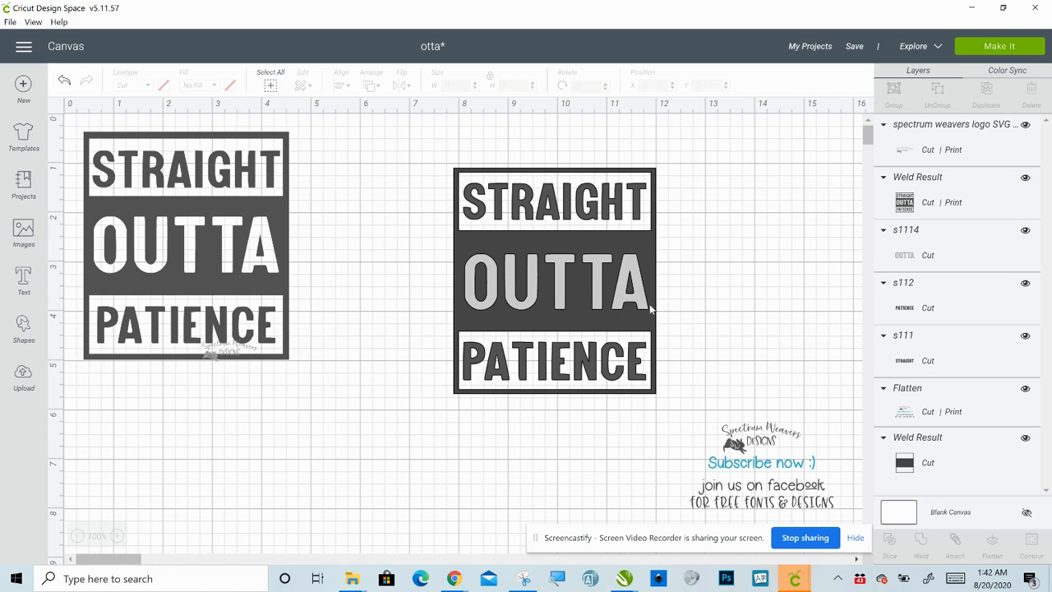
pyautogui.click(471, 295)
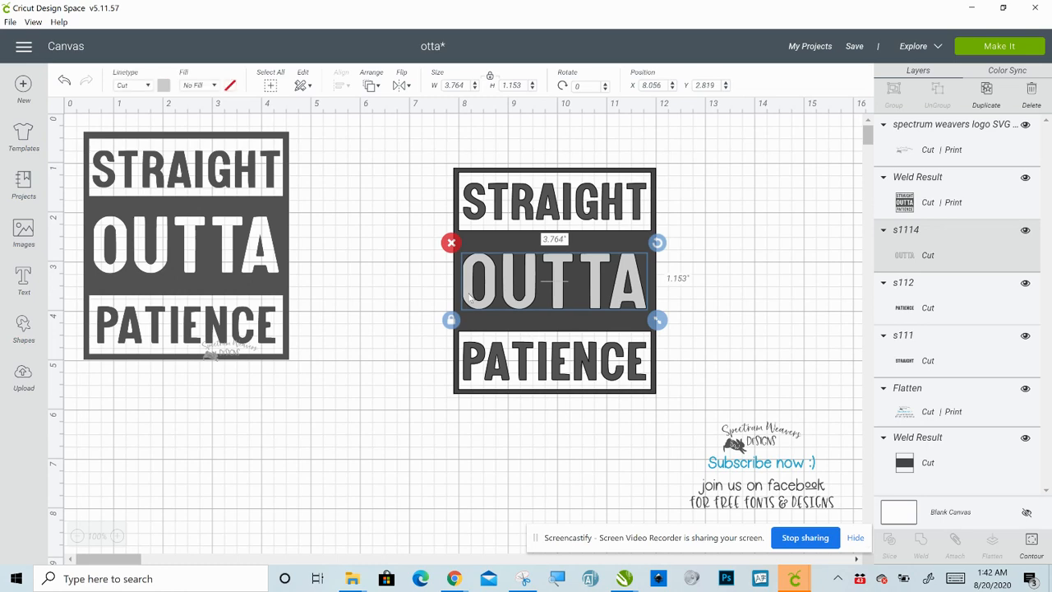
# Center the frame and the words STRAIGHT, OUTTA and PATIENCE horizontally on each other
pyautogui.click(541, 123)
pyautogui.moveTo(564, 306); pyautogui.dragTo(591, 423)
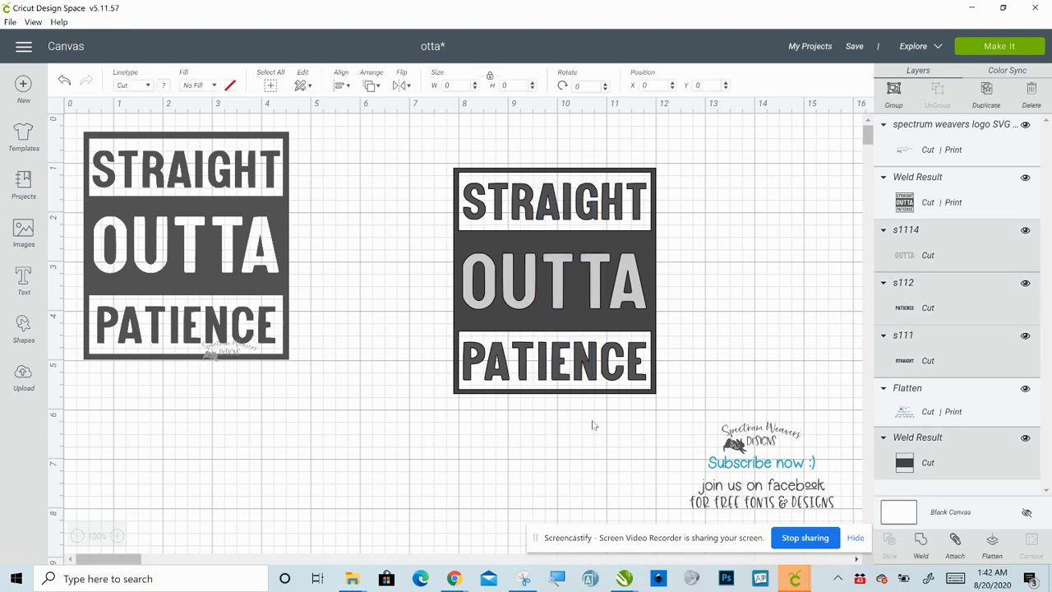
pyautogui.click(342, 86)
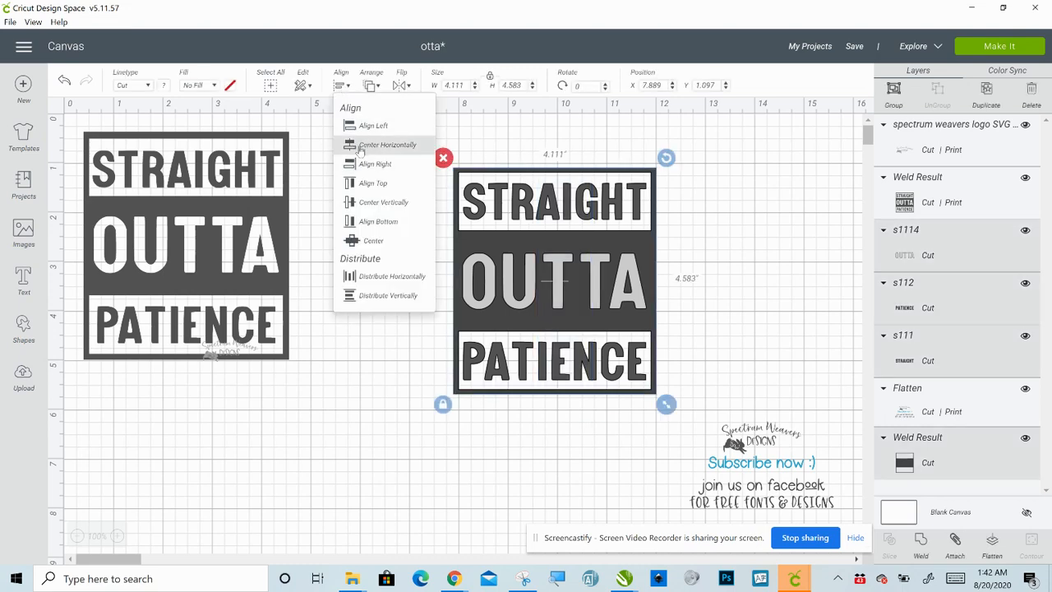
pyautogui.click(360, 145)
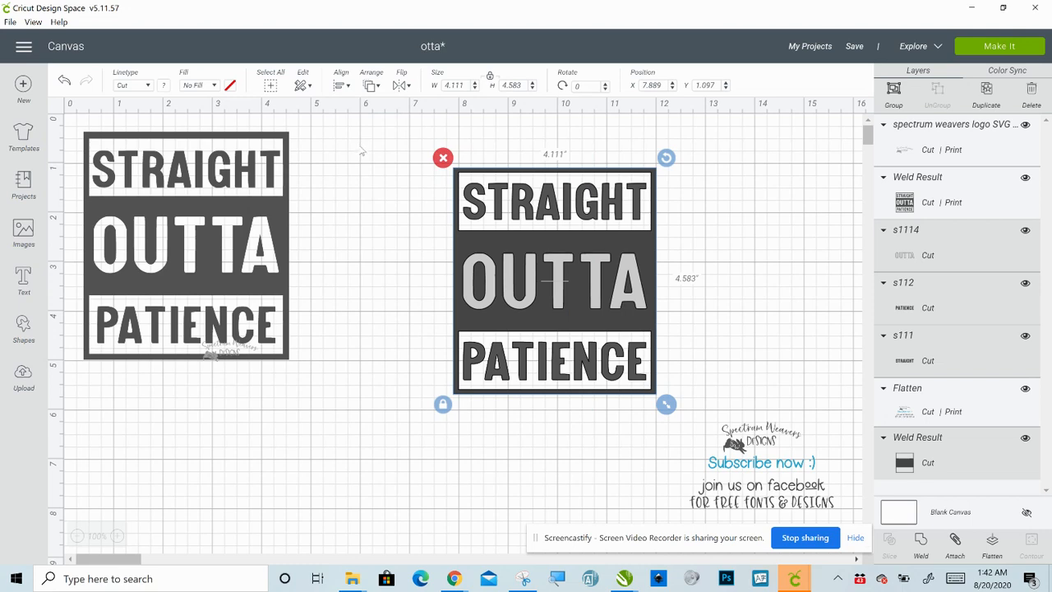
pyautogui.click(742, 256)
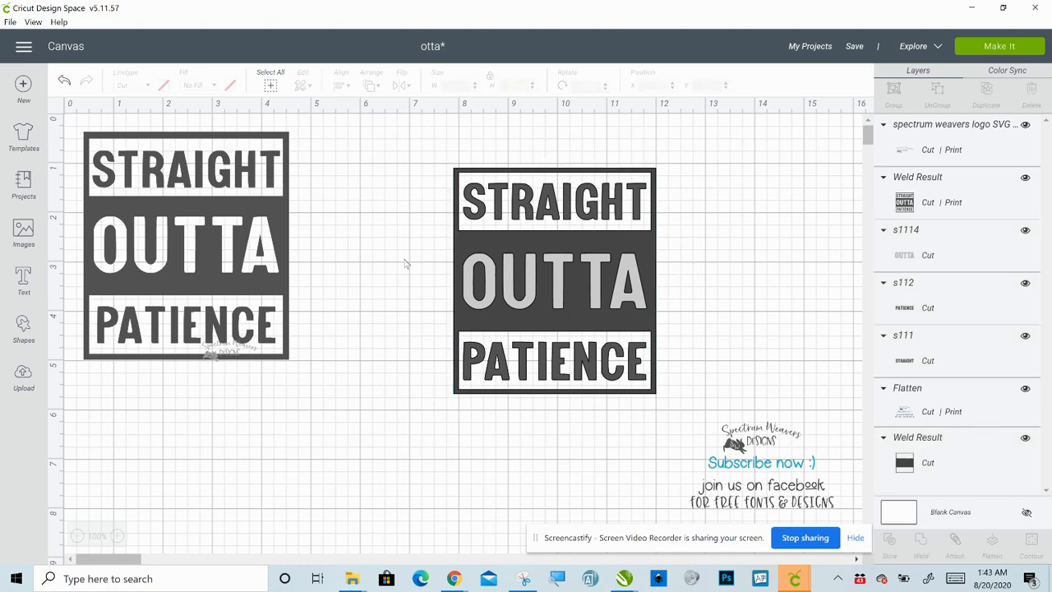
# Slice OUTTA out of the frame's middle band and delete both leftover OUTTA pieces
pyautogui.moveTo(404, 259); pyautogui.dragTo(498, 285)
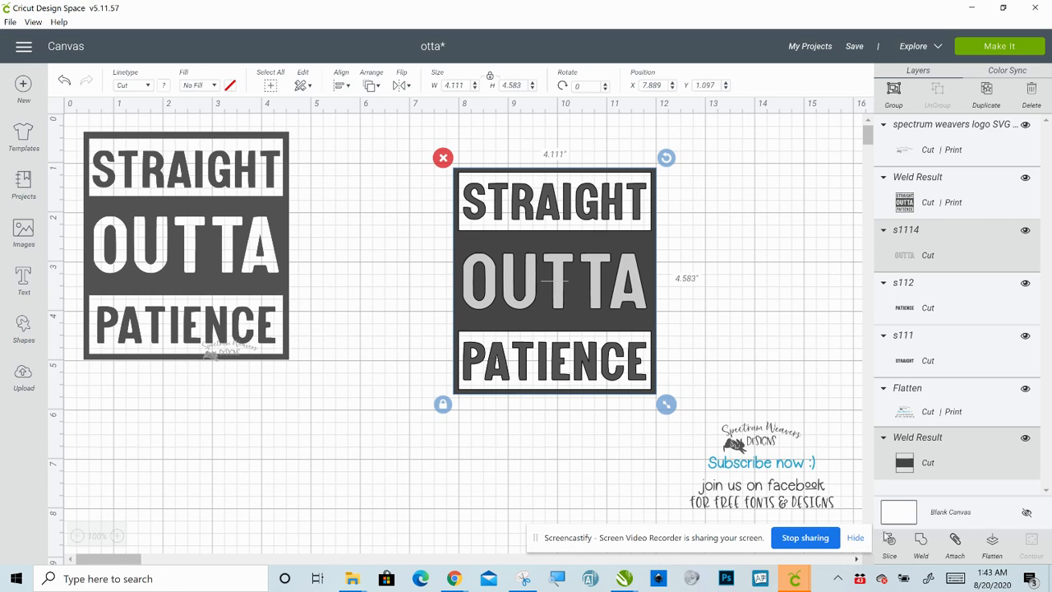
pyautogui.click(890, 546)
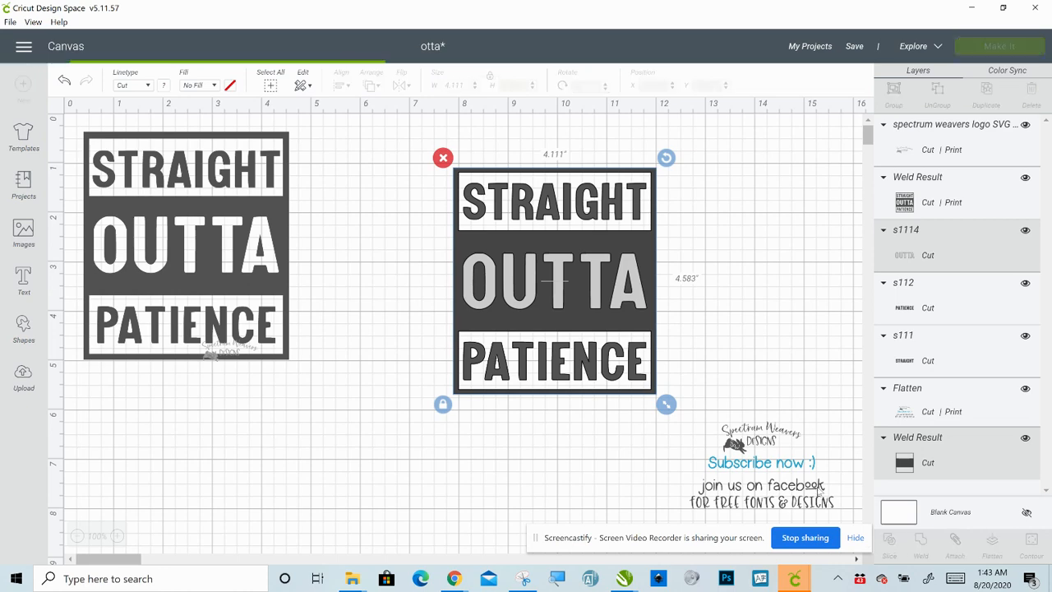
pyautogui.moveTo(586, 280); pyautogui.dragTo(493, 494)
pyautogui.press('Delete')
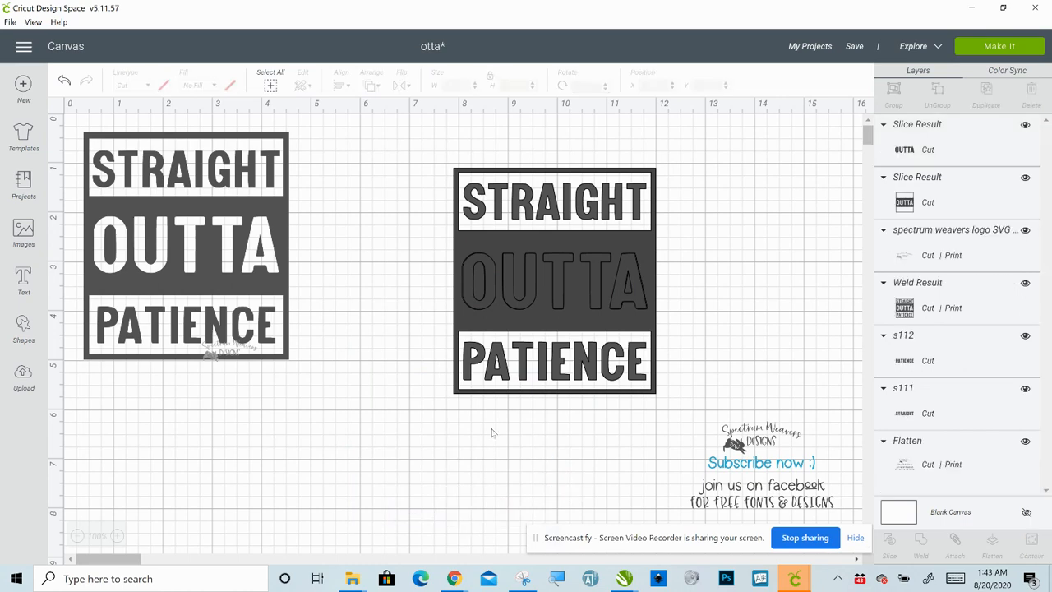
pyautogui.click(530, 289)
pyautogui.press('Delete')
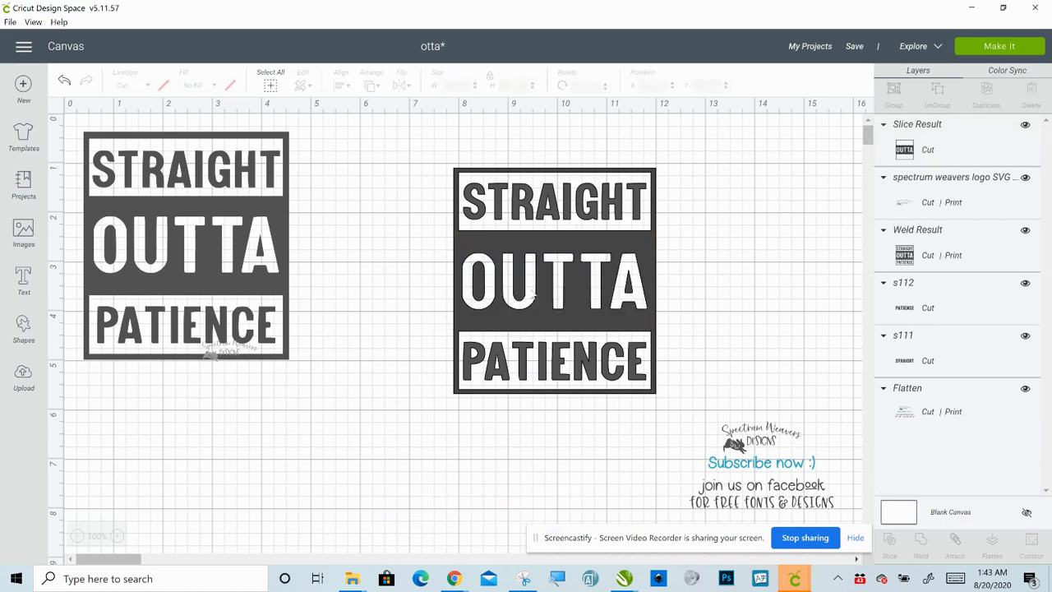
# Weld the sliced frame with STRAIGHT and PATIENCE and move the welded design left, closer to the original
pyautogui.moveTo(508, 120); pyautogui.dragTo(609, 415)
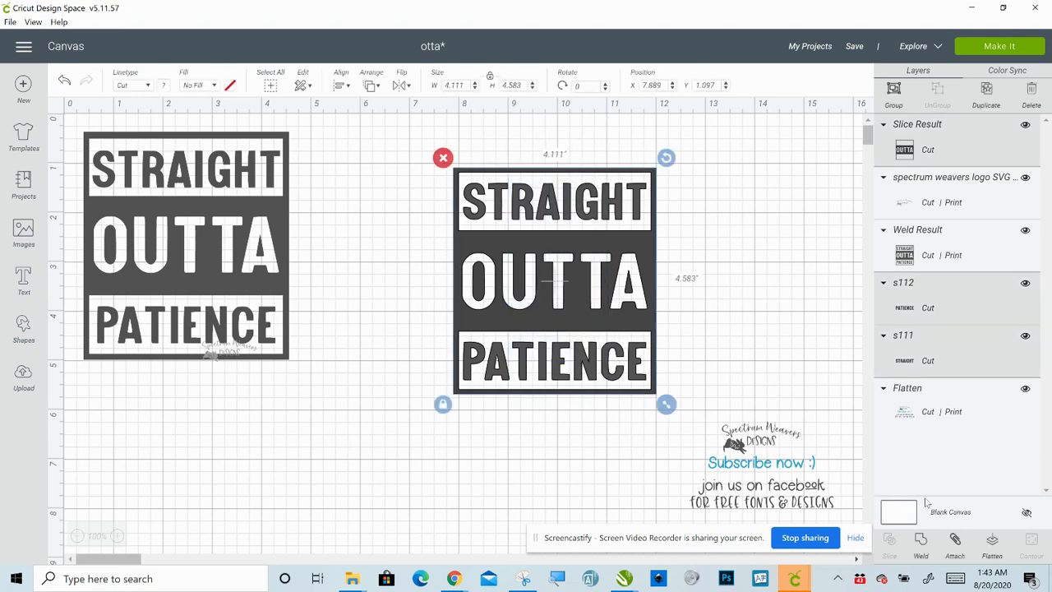
pyautogui.click(921, 549)
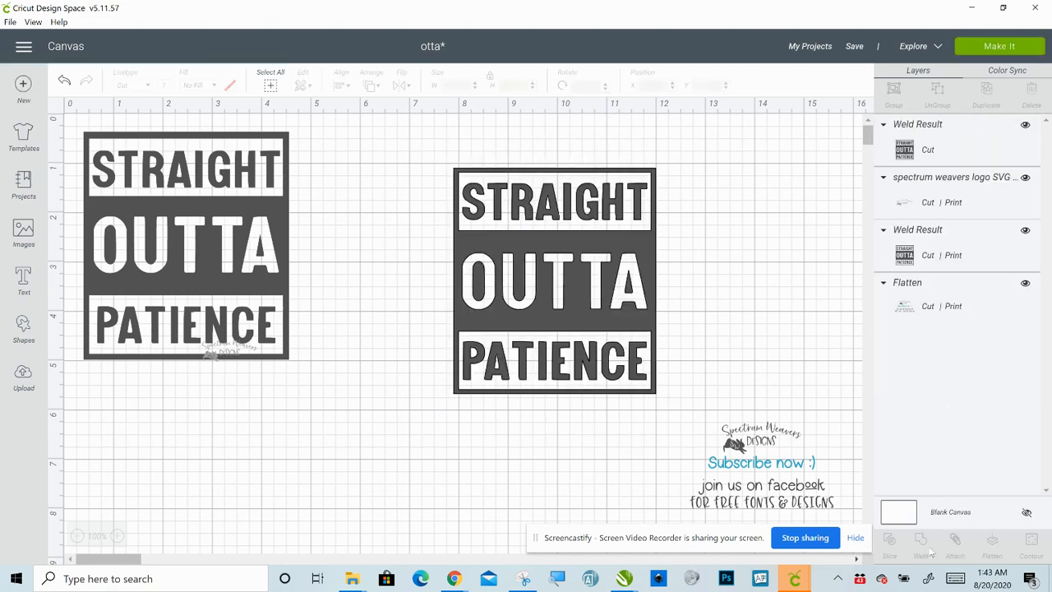
pyautogui.moveTo(579, 295); pyautogui.dragTo(497, 303)
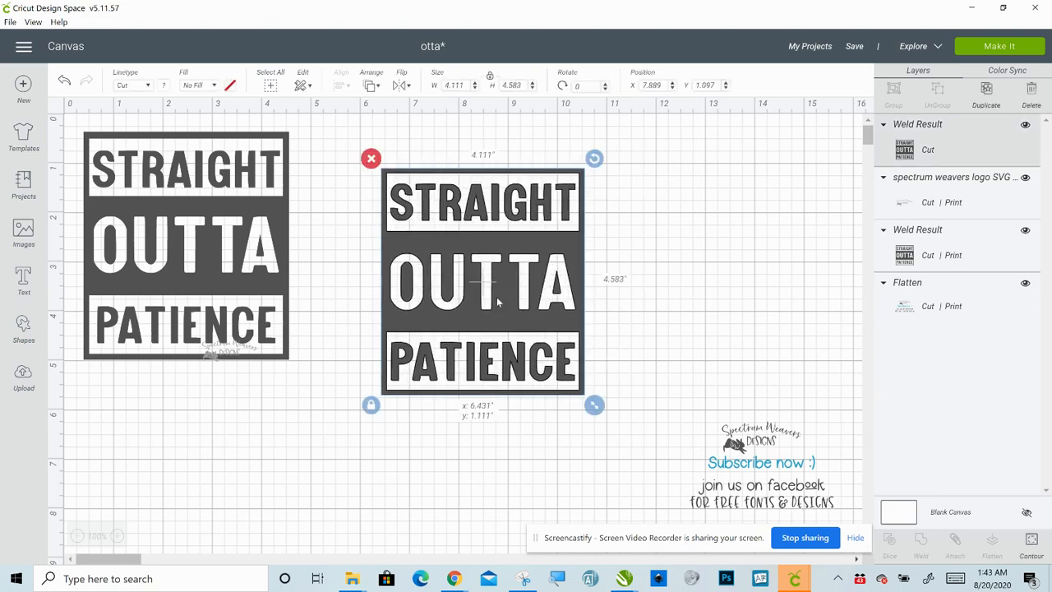
# Set the welded design's material color to dark gray and deselect it
pyautogui.click(164, 86)
pyautogui.click(212, 134)
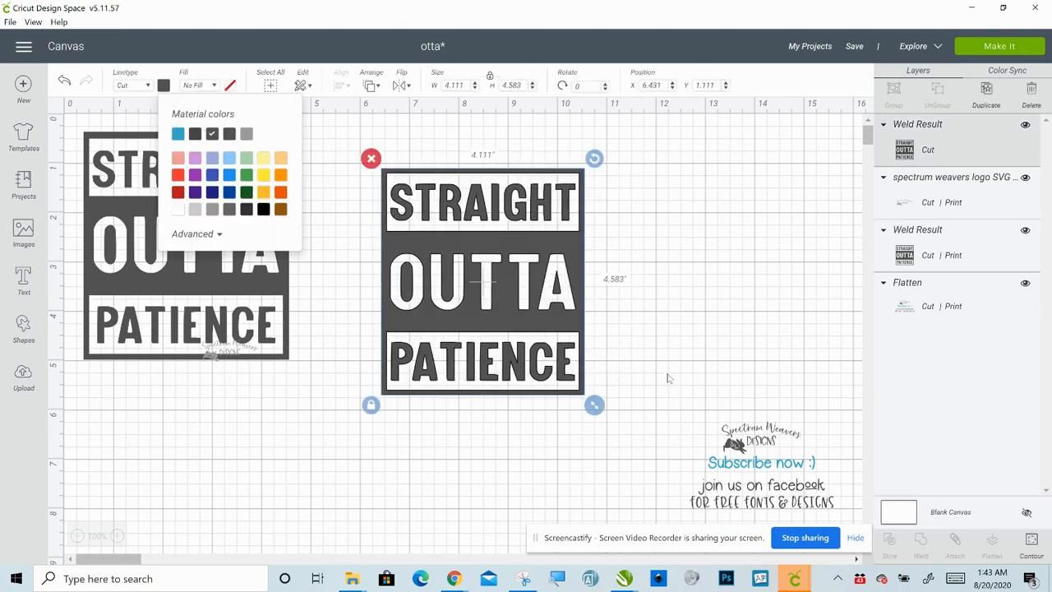
pyautogui.click(687, 295)
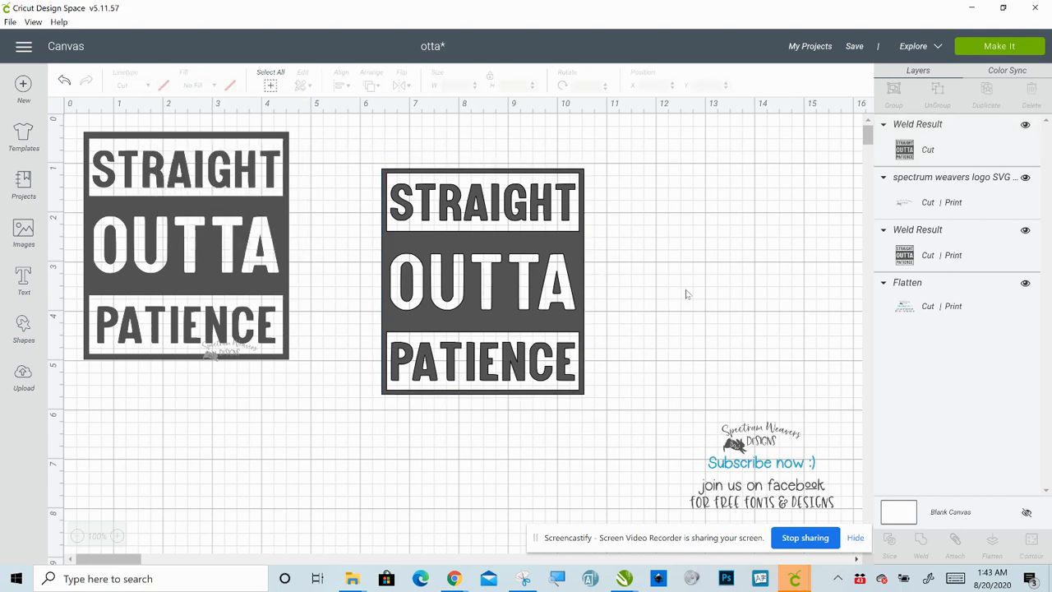